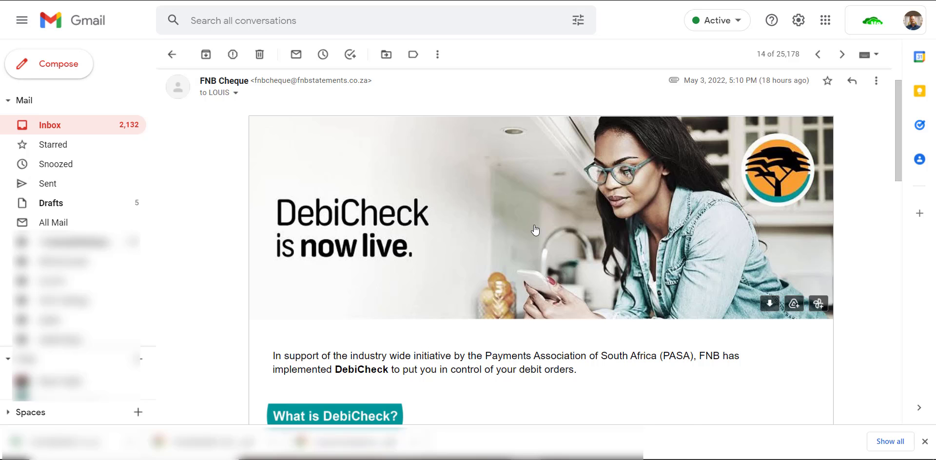
Open today's CSV bank statement from the Downloads folder and look through its rows down to the END line.
{"action": "scroll", "coordinate": [535, 230], "scroll_direction": "down", "scroll_amount": 15}
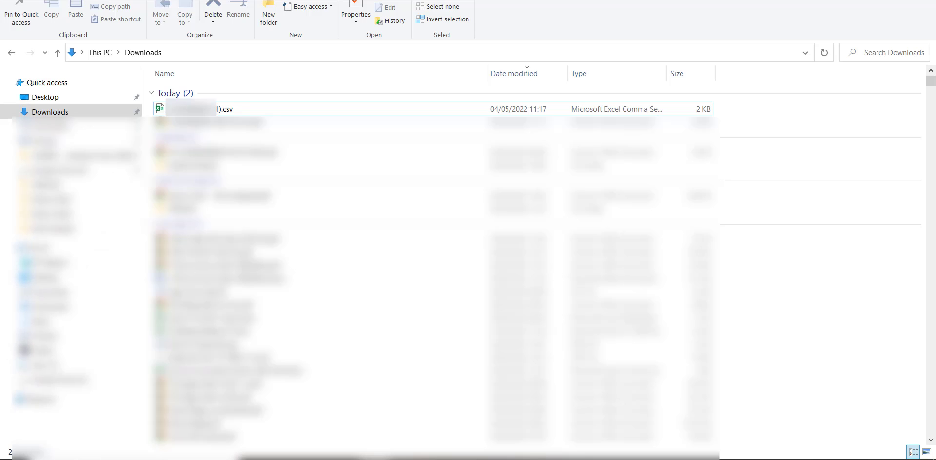
{"action": "left_click", "coordinate": [224, 109]}
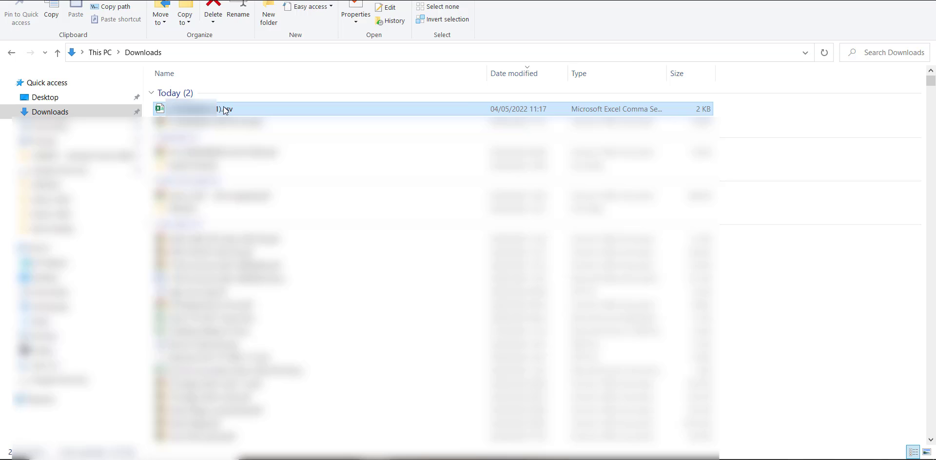
{"action": "double_click", "coordinate": [223, 108]}
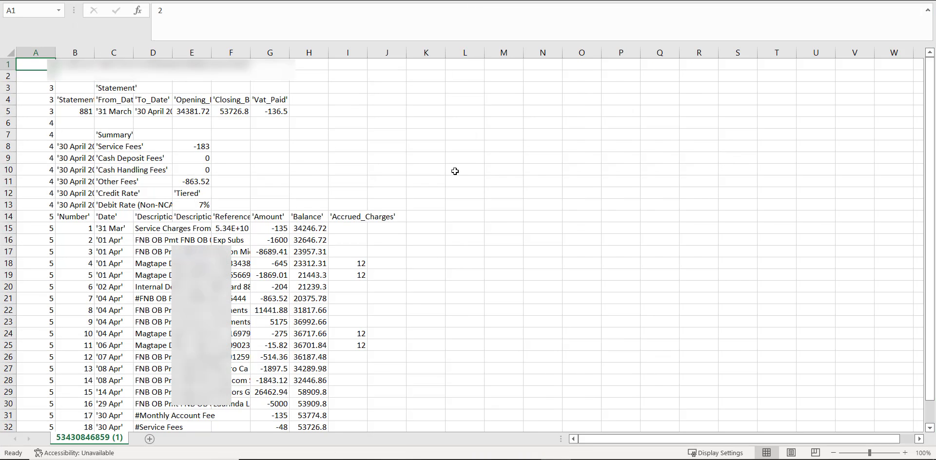
{"action": "left_click", "coordinate": [455, 171]}
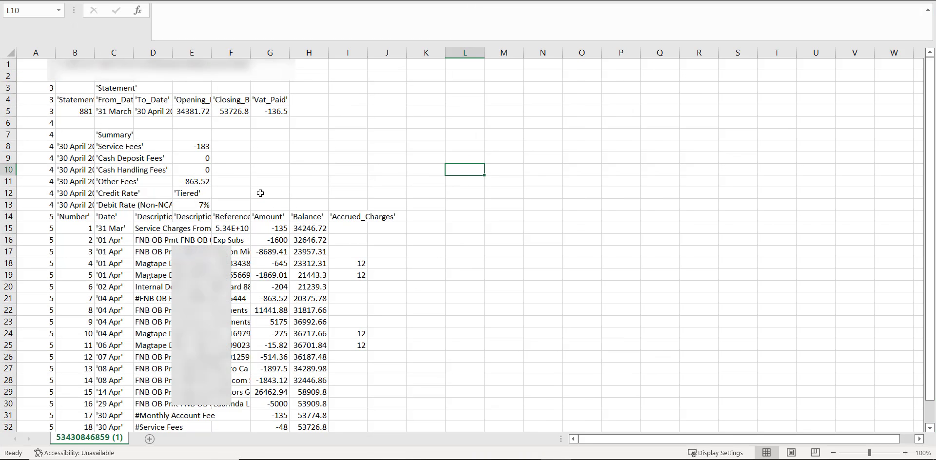
{"action": "scroll", "coordinate": [261, 193], "scroll_direction": "down", "scroll_amount": 4}
{"action": "scroll", "coordinate": [261, 197], "scroll_direction": "up", "scroll_amount": 3}
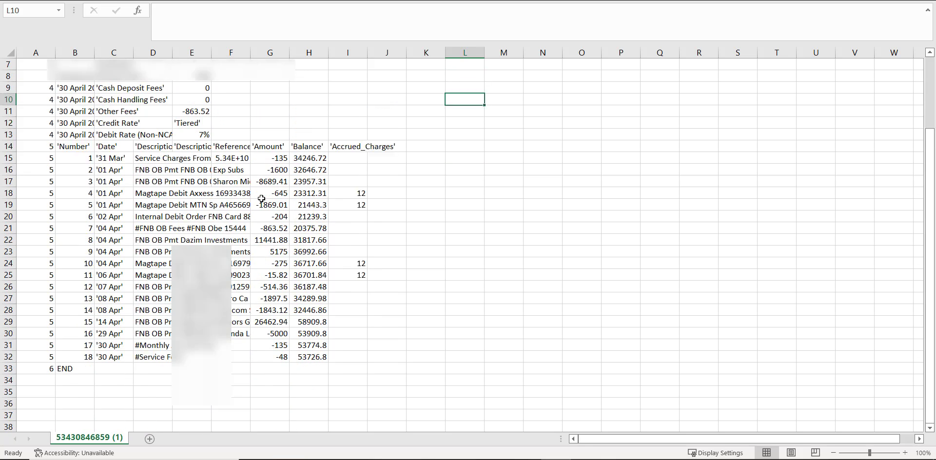
{"action": "scroll", "coordinate": [258, 195], "scroll_direction": "up", "scroll_amount": 2}
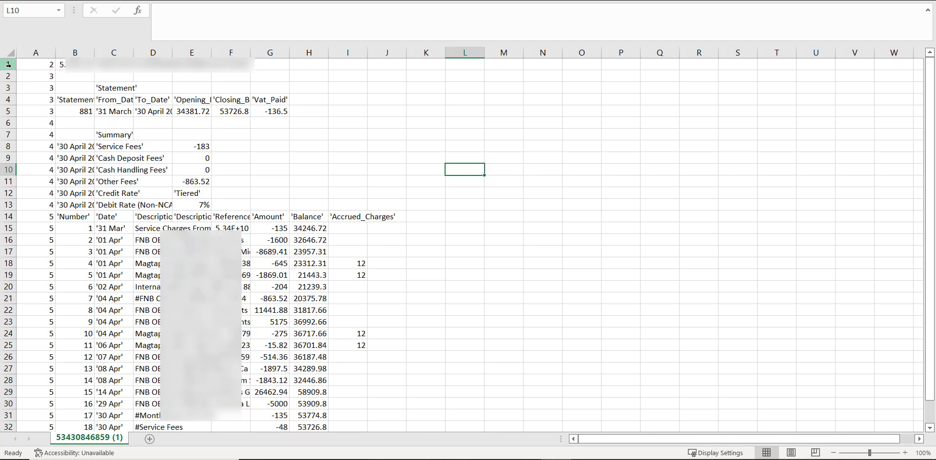
Delete rows 1 to 13 above the transaction header row of the bank statement.
{"action": "left_click_drag", "start_coordinate": [8, 65], "coordinate": [19, 201]}
{"action": "right_click", "coordinate": [268, 120]}
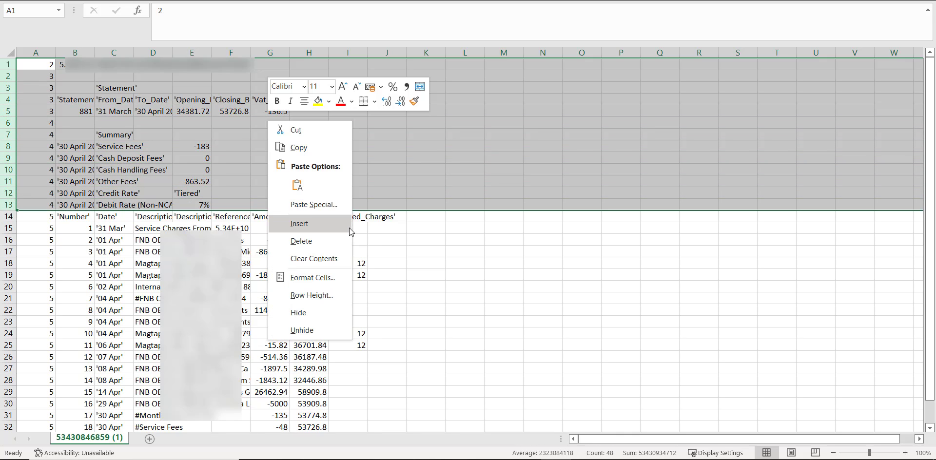
{"action": "left_click", "coordinate": [329, 246]}
{"action": "left_click", "coordinate": [338, 323]}
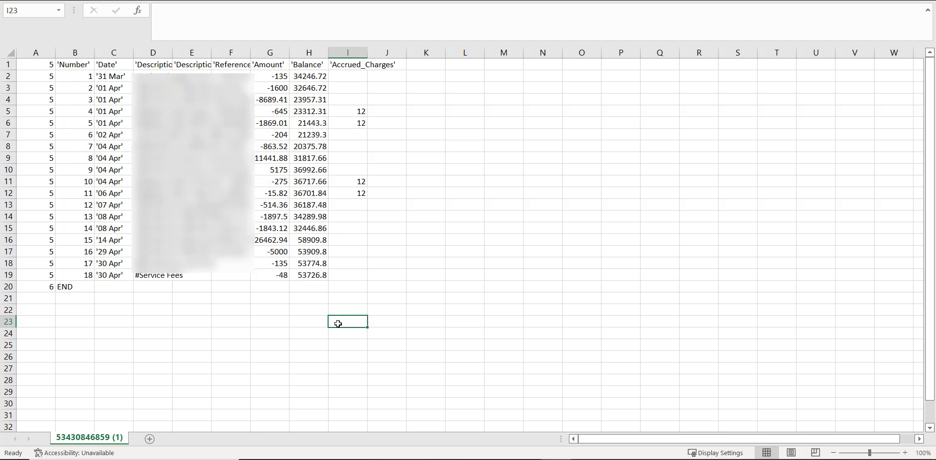
Delete the leading record-code column and the 'Number' column so that 'Date' is the first column.
{"action": "right_click", "coordinate": [36, 52]}
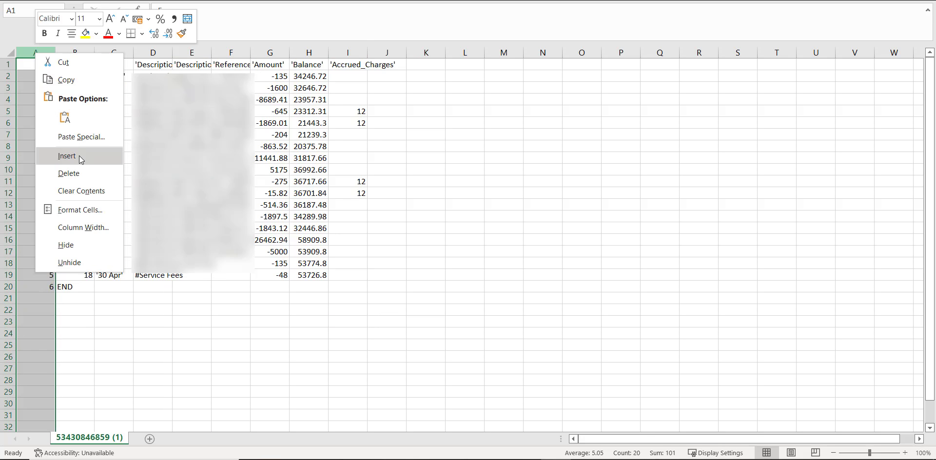
{"action": "left_click", "coordinate": [80, 180]}
{"action": "left_click", "coordinate": [451, 180]}
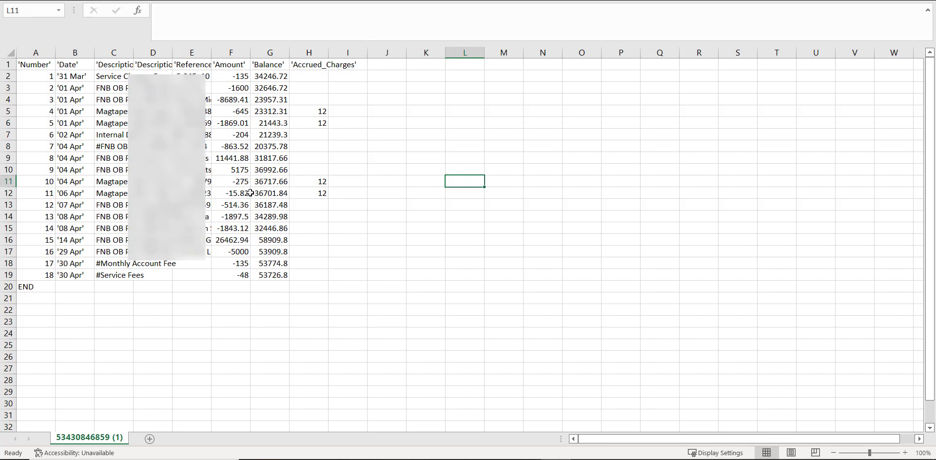
{"action": "right_click", "coordinate": [35, 52]}
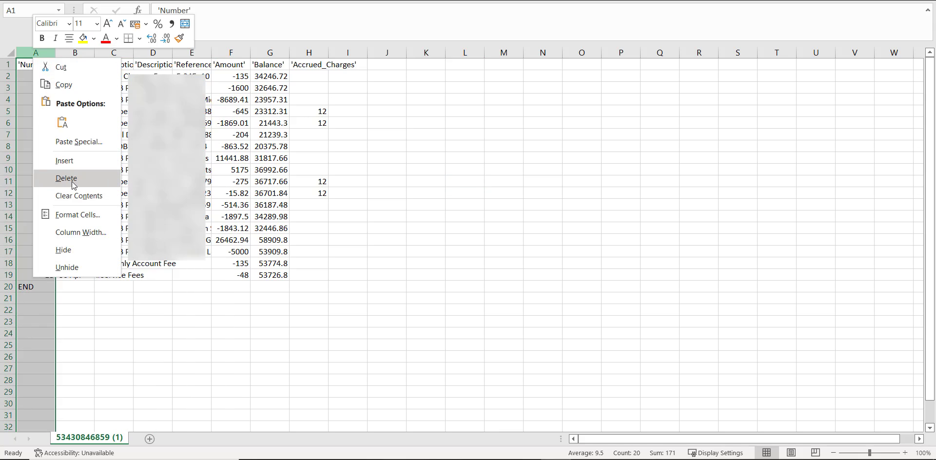
{"action": "left_click", "coordinate": [377, 182]}
{"action": "left_click", "coordinate": [442, 181]}
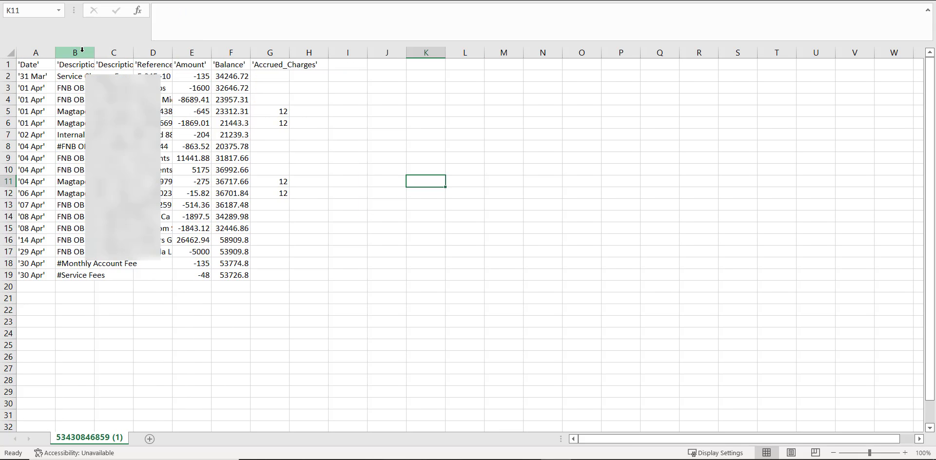
Auto-fit the widths of columns B to H to their contents.
{"action": "left_click_drag", "start_coordinate": [75, 52], "coordinate": [309, 57]}
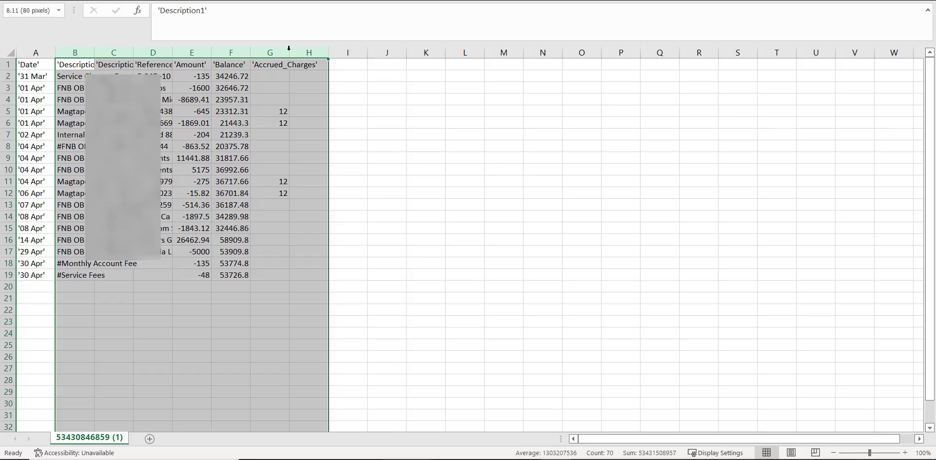
{"action": "double_click", "coordinate": [288, 51]}
{"action": "left_click", "coordinate": [116, 172]}
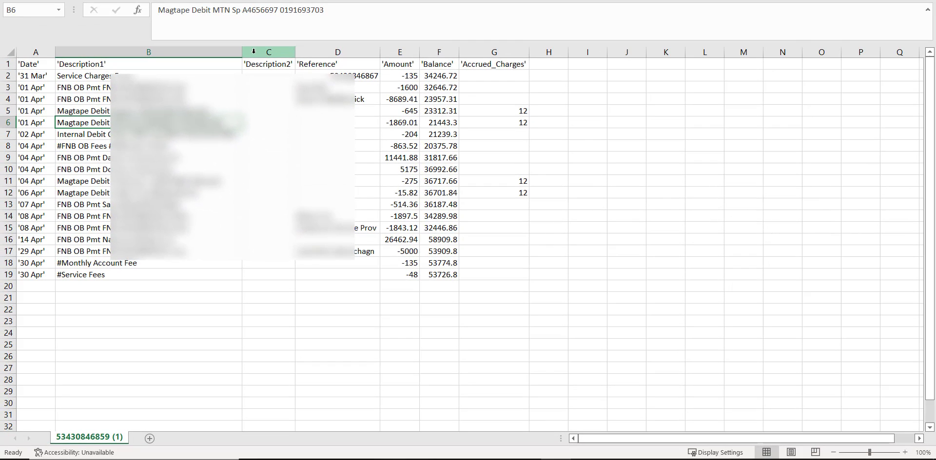
Delete the 'Description2' and 'Accrued_Charges' columns from the transaction list.
{"action": "right_click", "coordinate": [254, 51]}
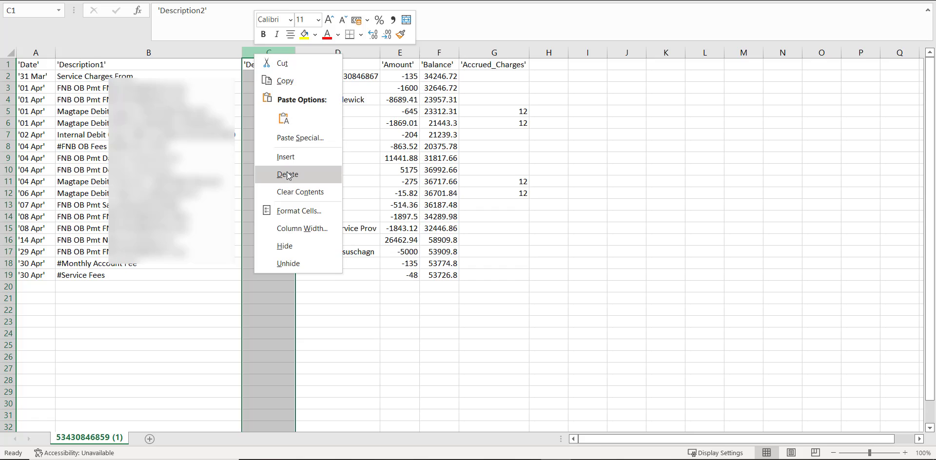
{"action": "left_click", "coordinate": [288, 175]}
{"action": "left_click", "coordinate": [441, 52]}
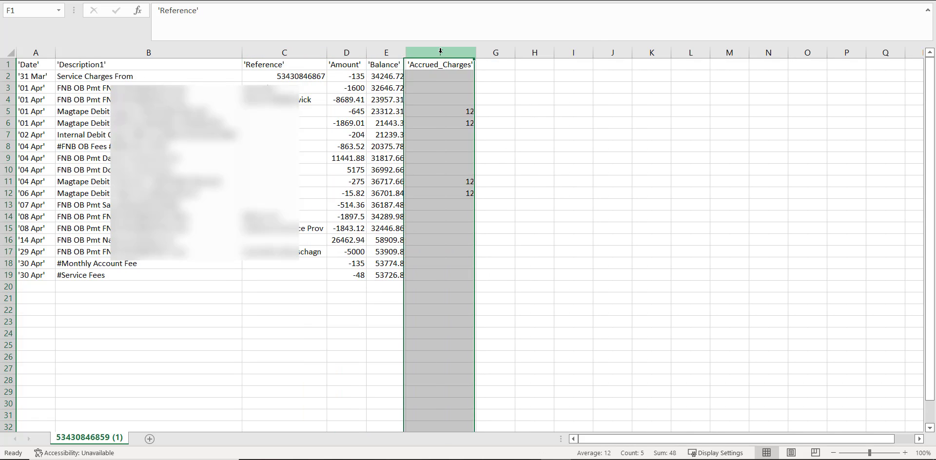
{"action": "right_click", "coordinate": [441, 53]}
{"action": "left_click", "coordinate": [474, 174]}
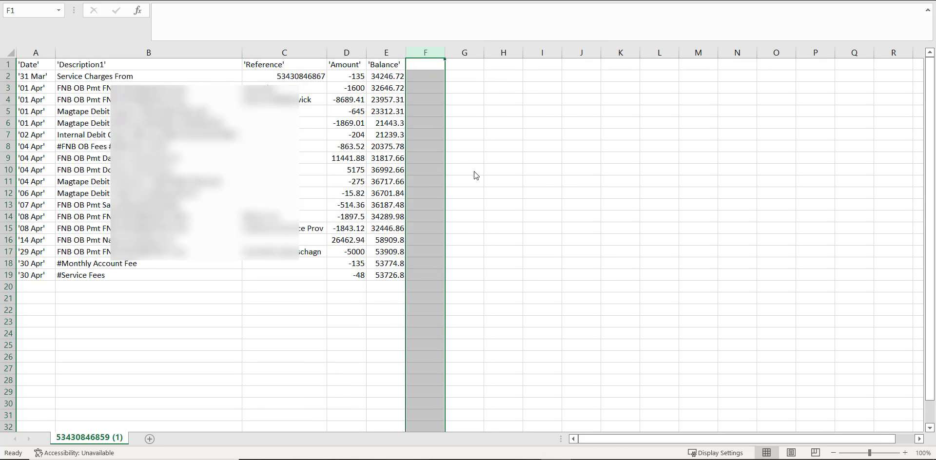
Enter the formula =B2&" "&C2 in F2 to combine description and reference, and auto-fit column F.
{"action": "left_click", "coordinate": [428, 73]}
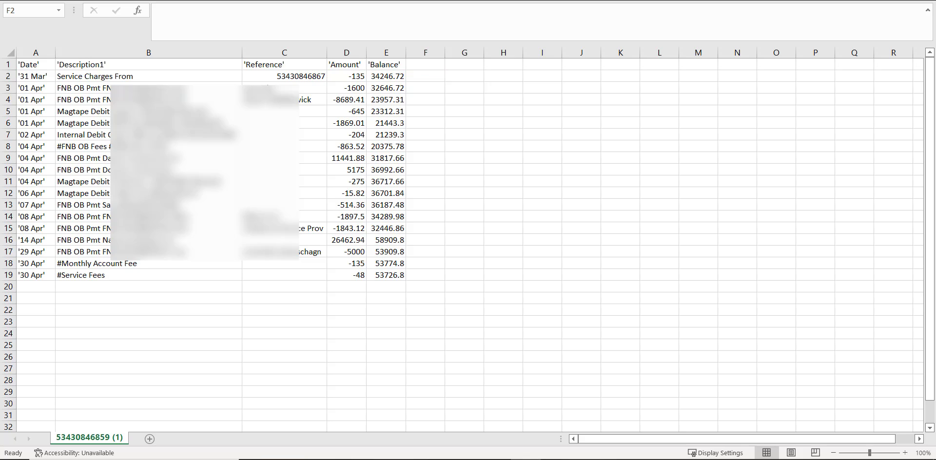
{"action": "left_click", "coordinate": [426, 76]}
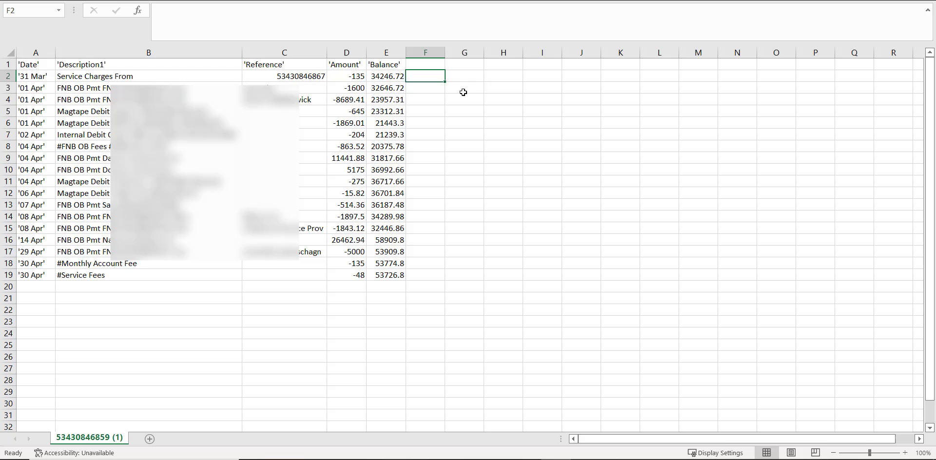
{"action": "type", "text": "="}
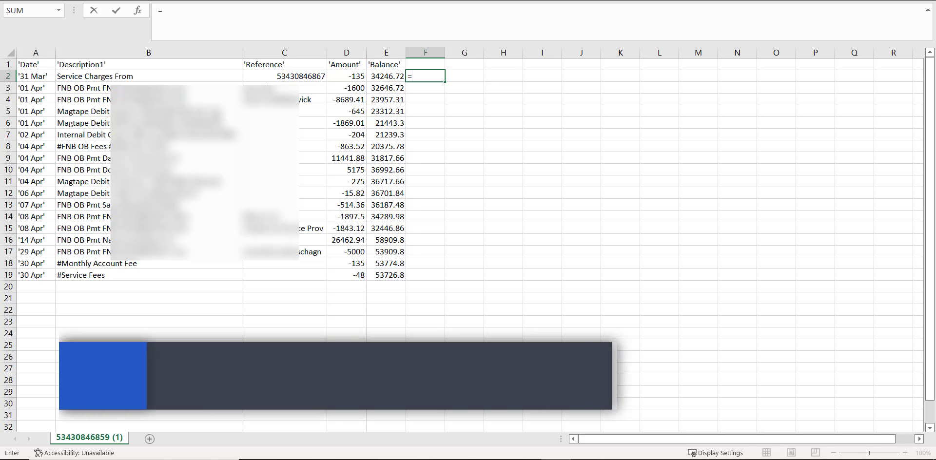
{"action": "left_click", "coordinate": [152, 81]}
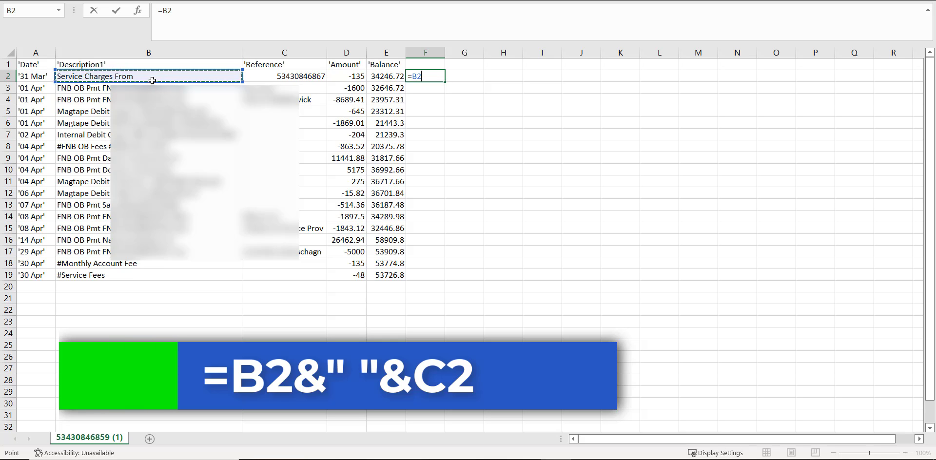
{"action": "type", "text": "&\" \""}
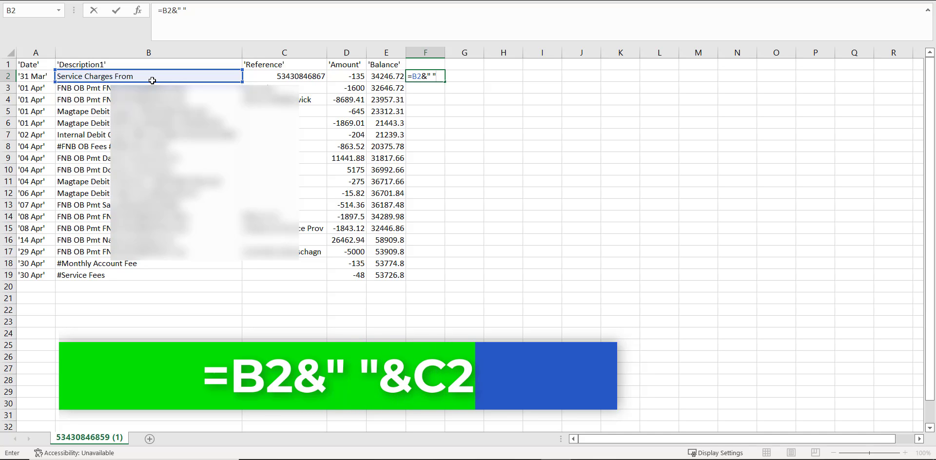
{"action": "type", "text": "&"}
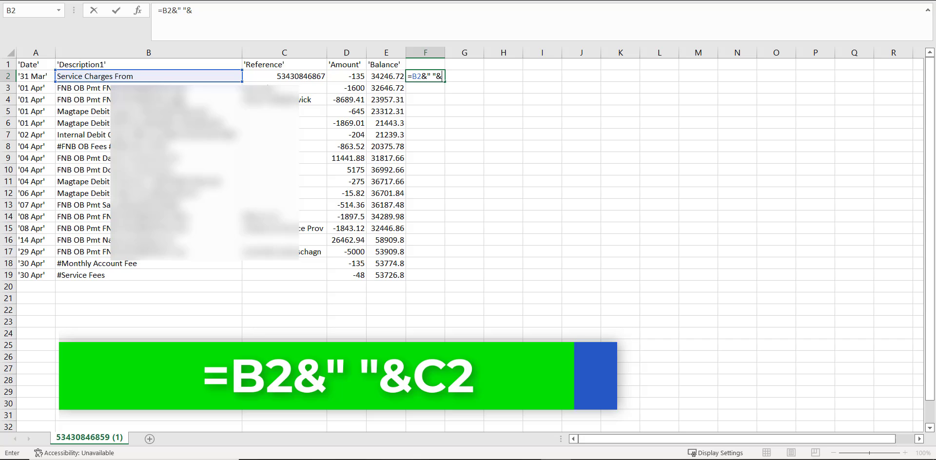
{"action": "left_click", "coordinate": [320, 77]}
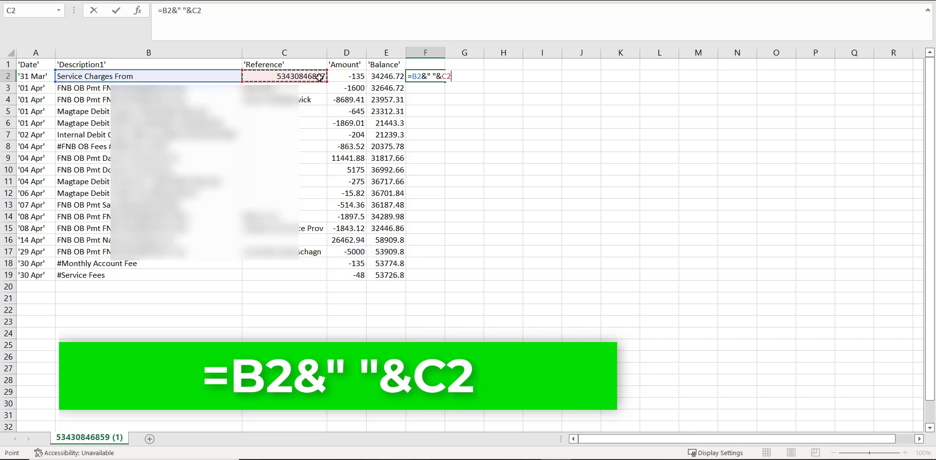
{"action": "key", "text": "Return"}
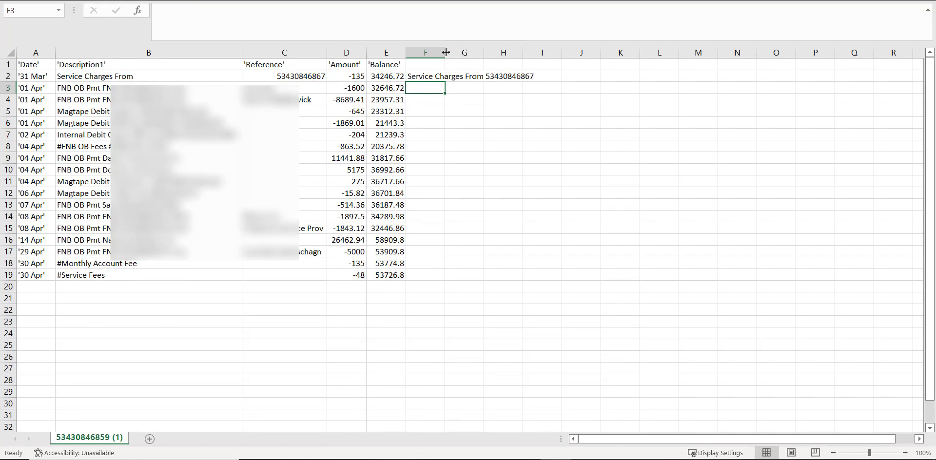
{"action": "double_click", "coordinate": [445, 53]}
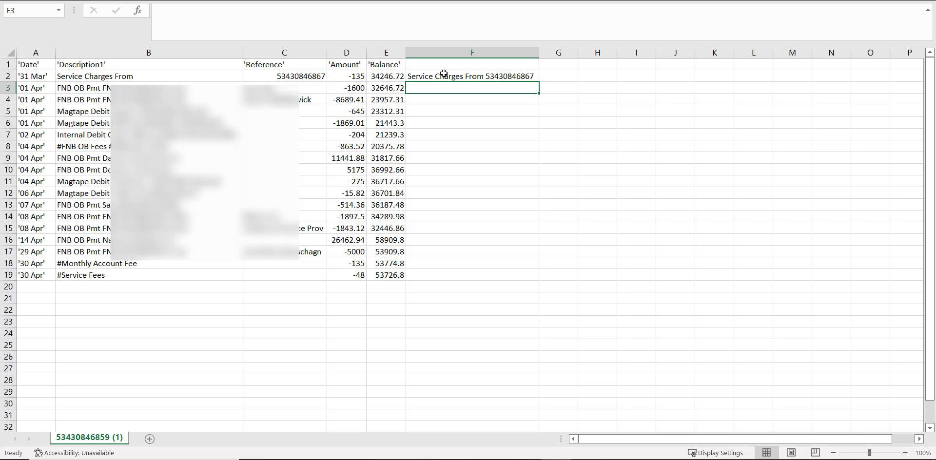
Copy the combining formula from F2 into F3:F19 and auto-fit column F to the resulting text.
{"action": "left_click", "coordinate": [443, 76]}
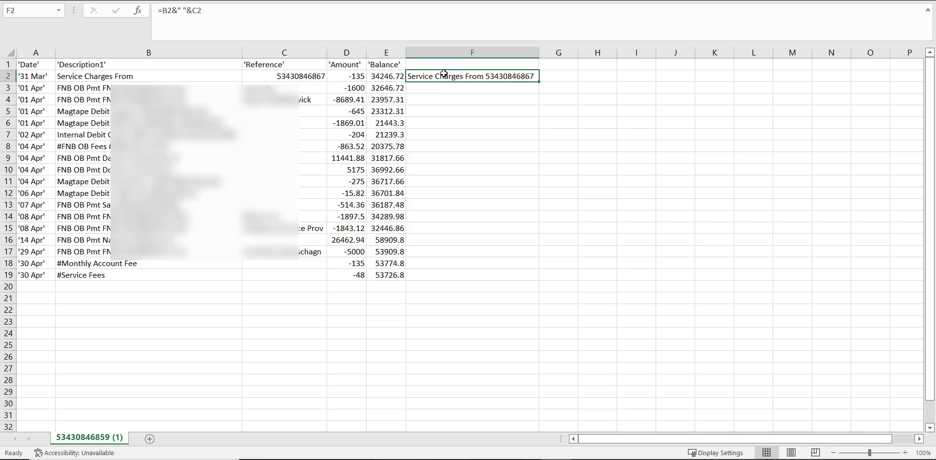
{"action": "key", "text": "ctrl+c"}
{"action": "key", "text": "Down"}
{"action": "key", "text": "shift+Down"}
{"action": "key", "text": "shift+Down"}
{"action": "key", "text": "shift+Down"}
{"action": "key", "text": "shift+Down"}
{"action": "key", "text": "shift+Down"}
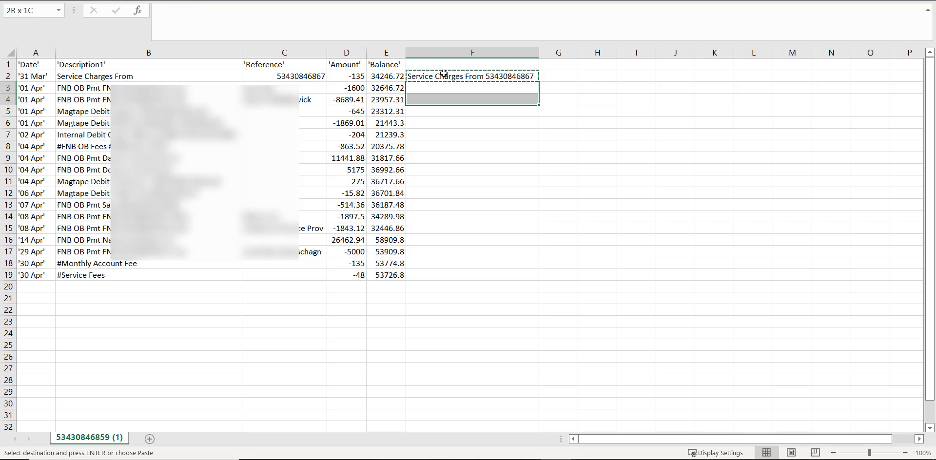
{"action": "key", "text": "shift+Down"}
{"action": "key", "text": "shift+Down"}
{"action": "key", "text": "shift+Down"}
{"action": "key", "text": "shift+Down"}
{"action": "key", "text": "shift+Down"}
{"action": "key", "text": "shift+Down"}
{"action": "key", "text": "shift+Down"}
{"action": "key", "text": "shift+Down"}
{"action": "key", "text": "shift+Down"}
{"action": "key", "text": "shift+Down"}
{"action": "key", "text": "shift+Down"}
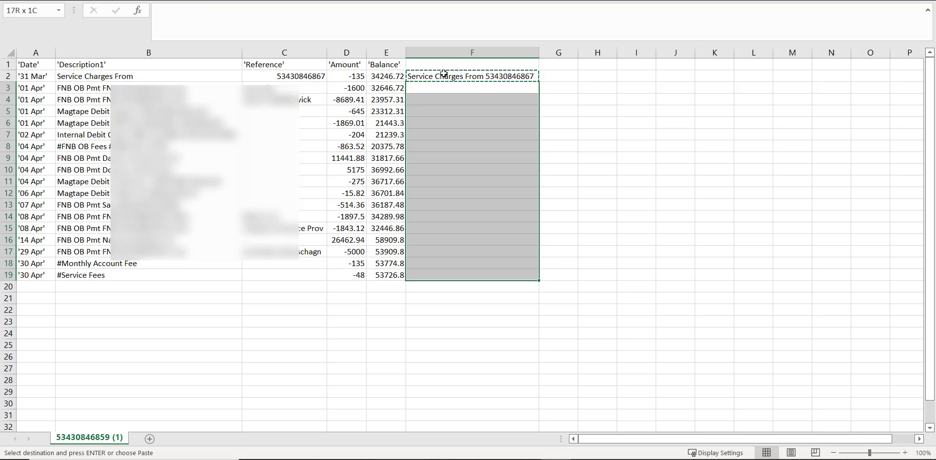
{"action": "key", "text": "ctrl+v"}
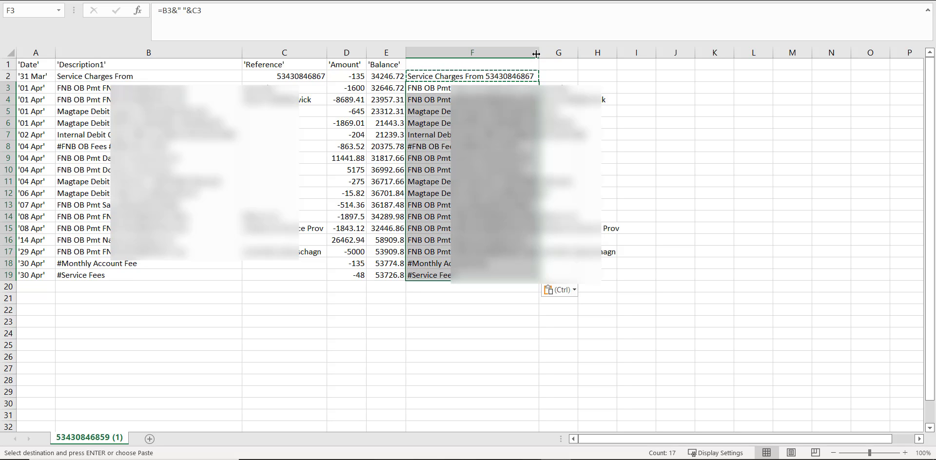
{"action": "double_click", "coordinate": [537, 53]}
{"action": "left_click", "coordinate": [525, 110]}
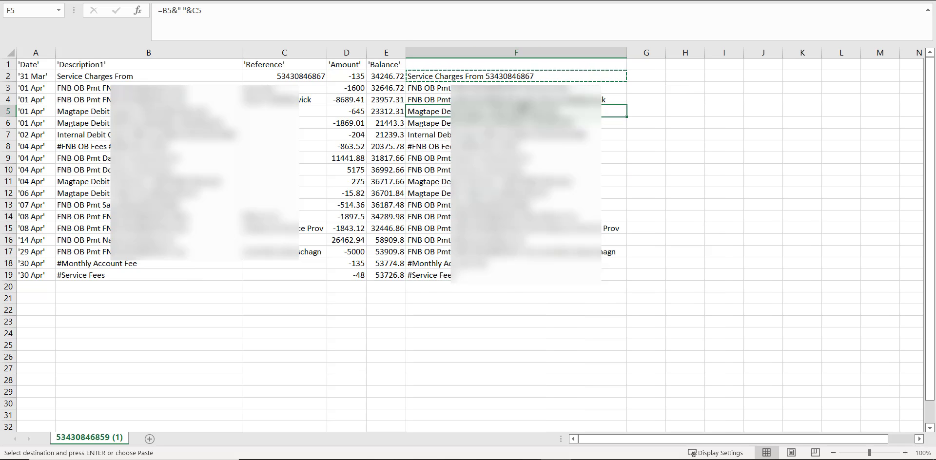
Copy the combined texts in F2:F19 and paste them as values over the descriptions starting at B2.
{"action": "left_click_drag", "start_coordinate": [514, 78], "coordinate": [514, 275]}
{"action": "key", "text": "ctrl+v"}
{"action": "key", "text": "ctrl+c"}
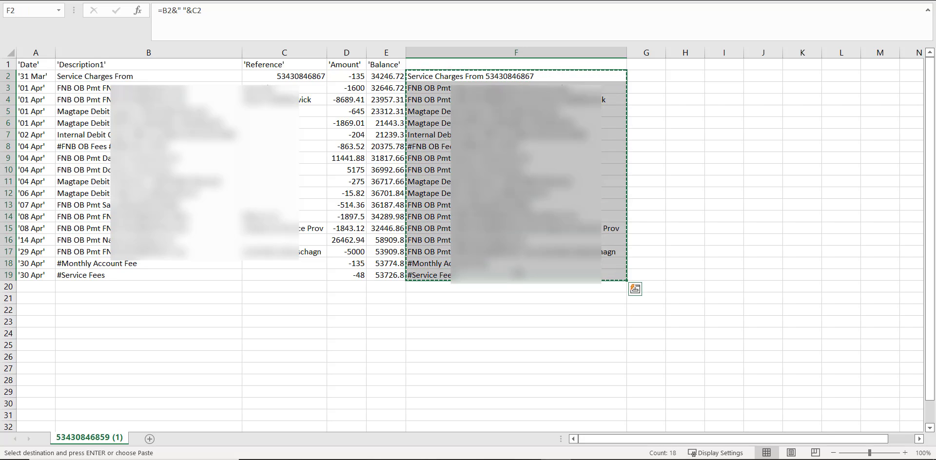
{"action": "left_click", "coordinate": [168, 76]}
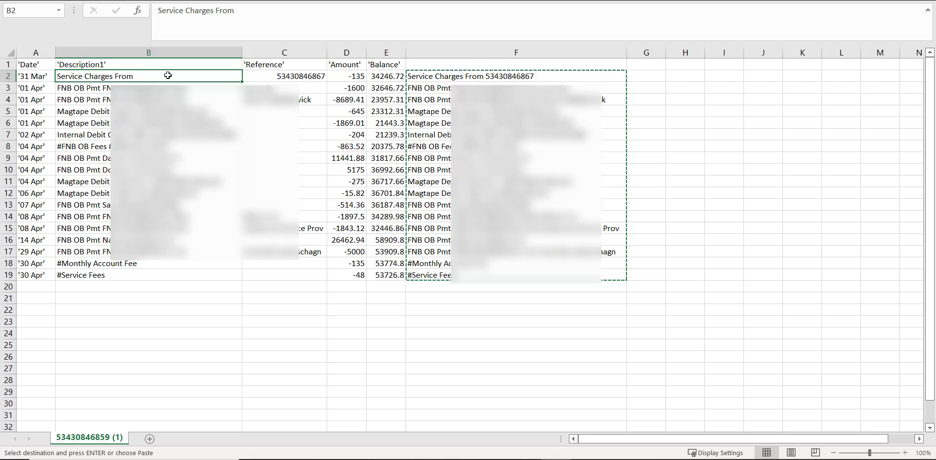
{"action": "left_click", "coordinate": [63, 1]}
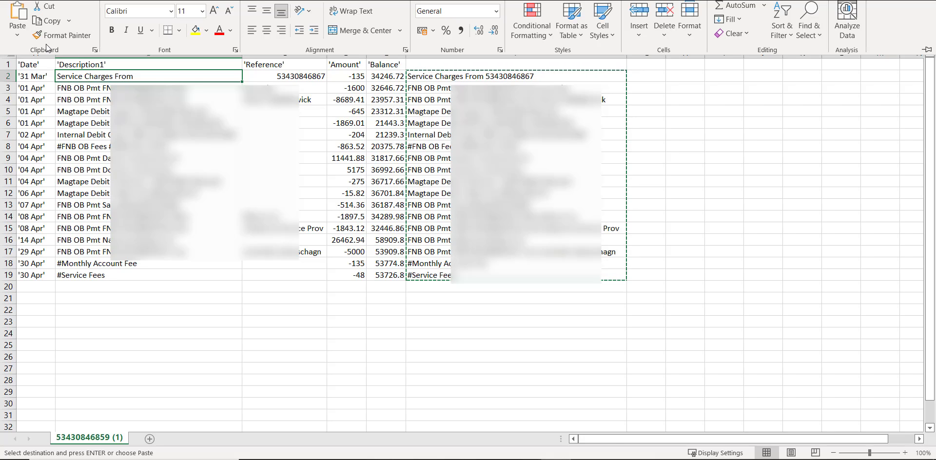
{"action": "left_click", "coordinate": [17, 34]}
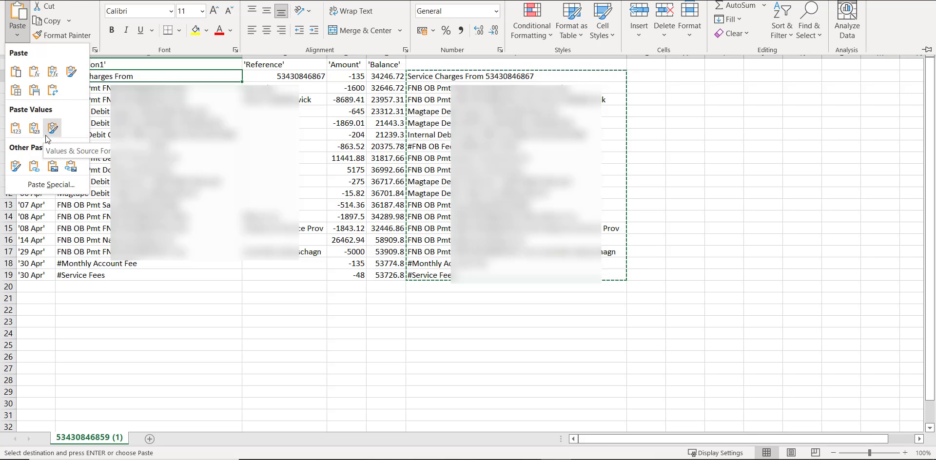
{"action": "left_click", "coordinate": [122, 128]}
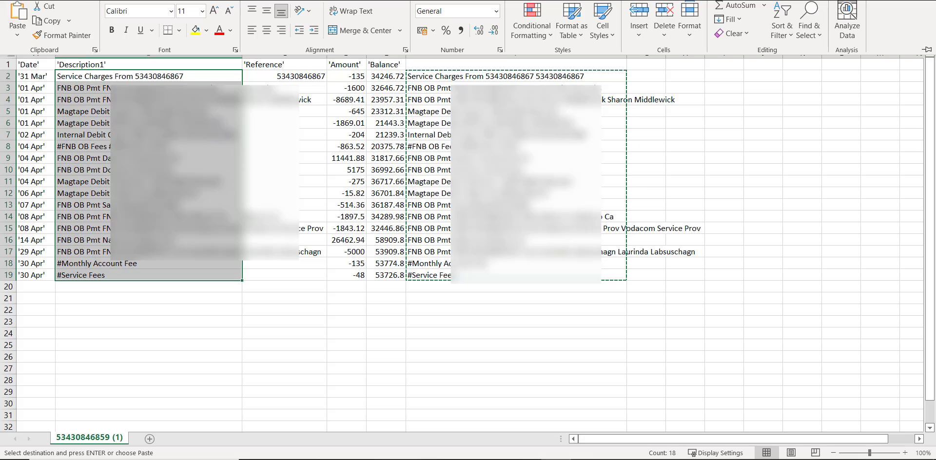
{"action": "left_click", "coordinate": [319, 180]}
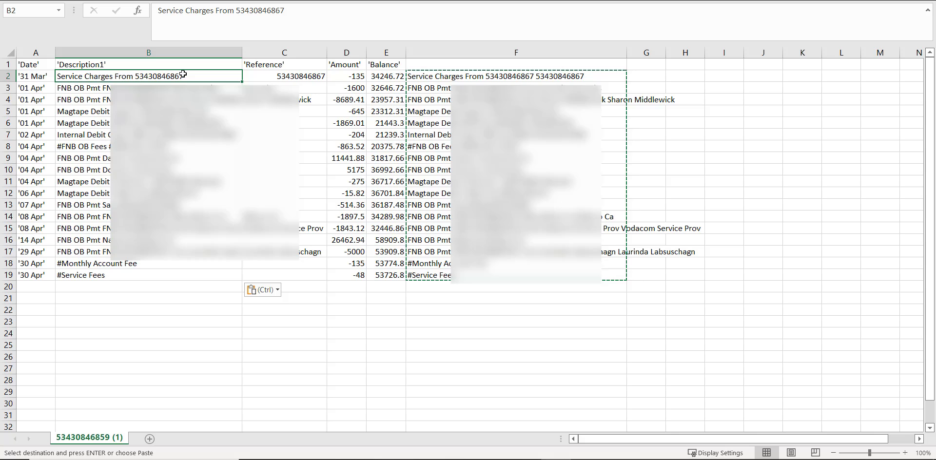
Delete the helper column F that holds the combining formulas.
{"action": "right_click", "coordinate": [447, 50]}
{"action": "key", "text": "Escape"}
{"action": "key", "text": "Escape"}
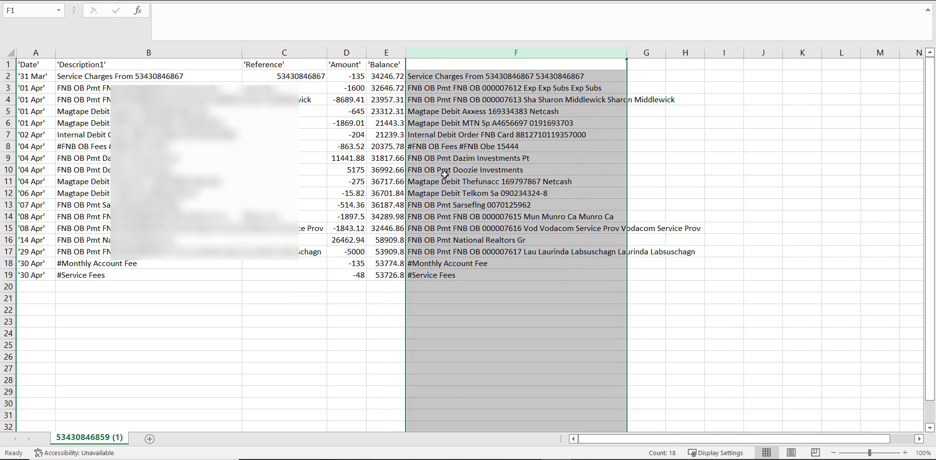
Delete the 'Reference' and 'Balance' columns from the transaction list.
{"action": "right_click", "coordinate": [285, 52]}
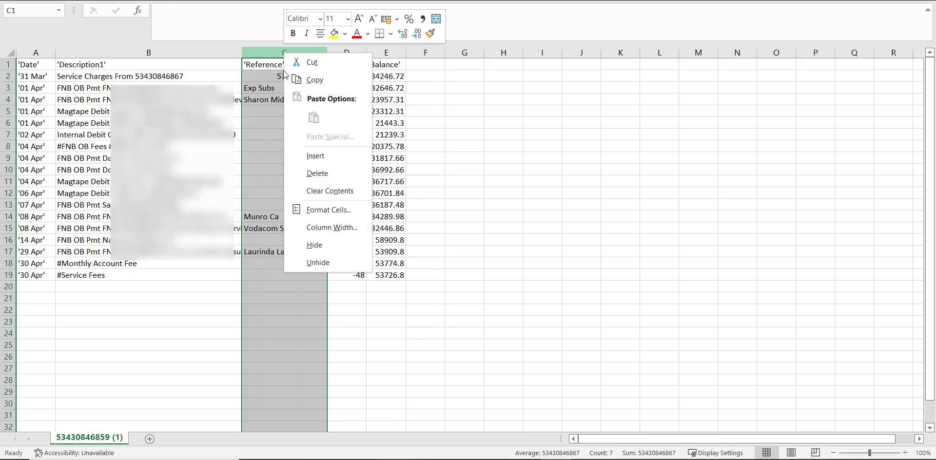
{"action": "left_click", "coordinate": [312, 171]}
{"action": "left_click", "coordinate": [388, 168]}
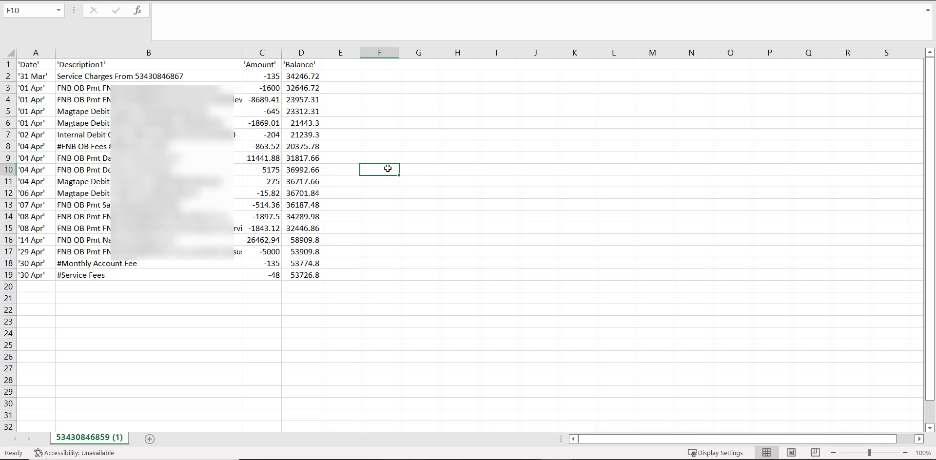
{"action": "right_click", "coordinate": [297, 54]}
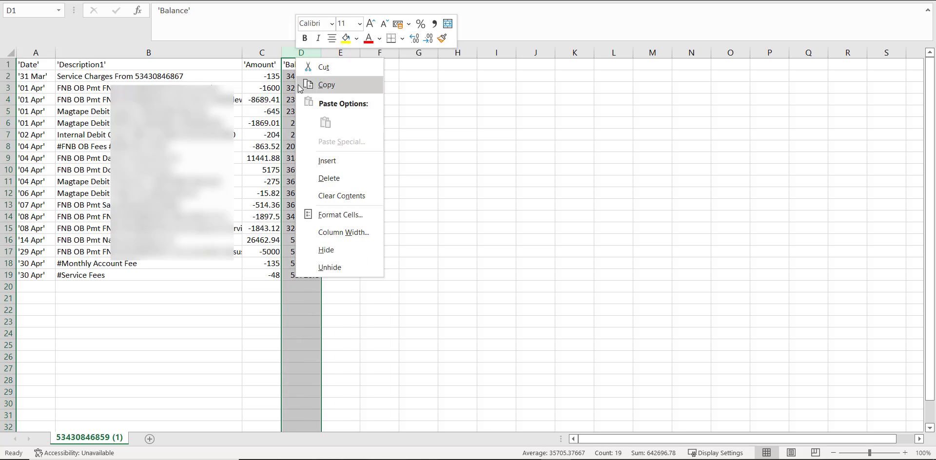
{"action": "left_click", "coordinate": [334, 178]}
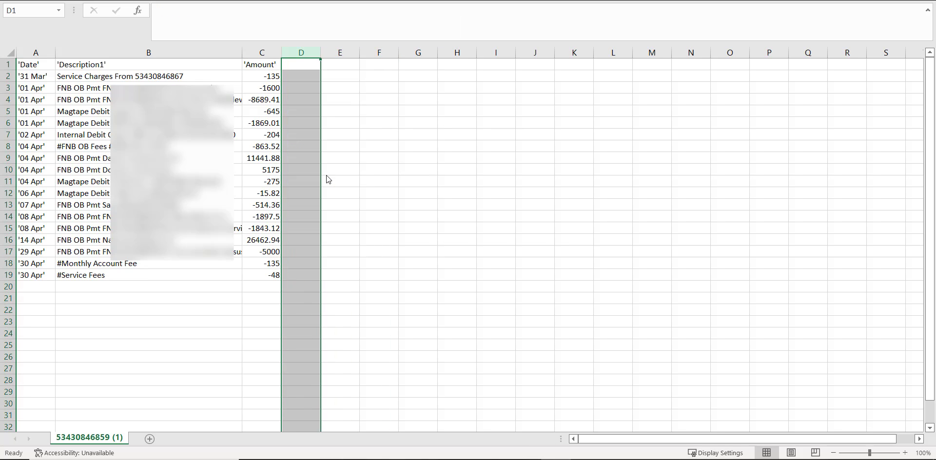
{"action": "left_click", "coordinate": [443, 179]}
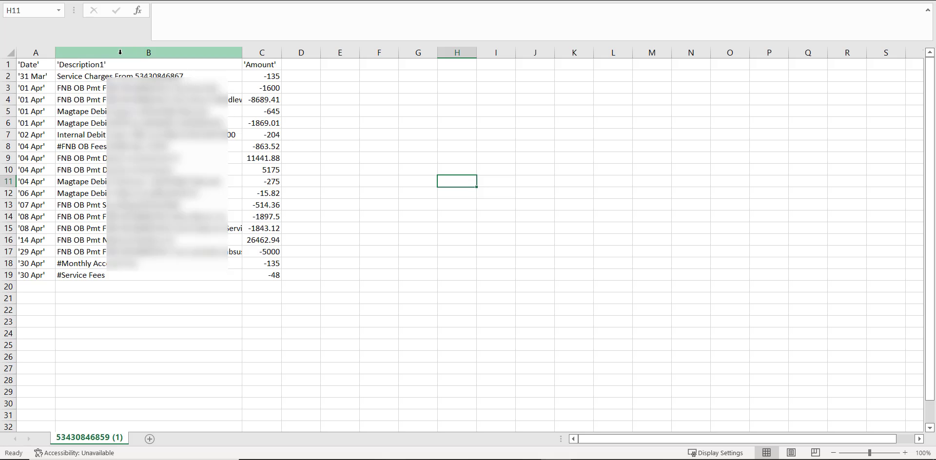
Insert two blank columns between the 'Date' and 'Description1' columns.
{"action": "left_click_drag", "start_coordinate": [403, 11], "coordinate": [476, 35]}
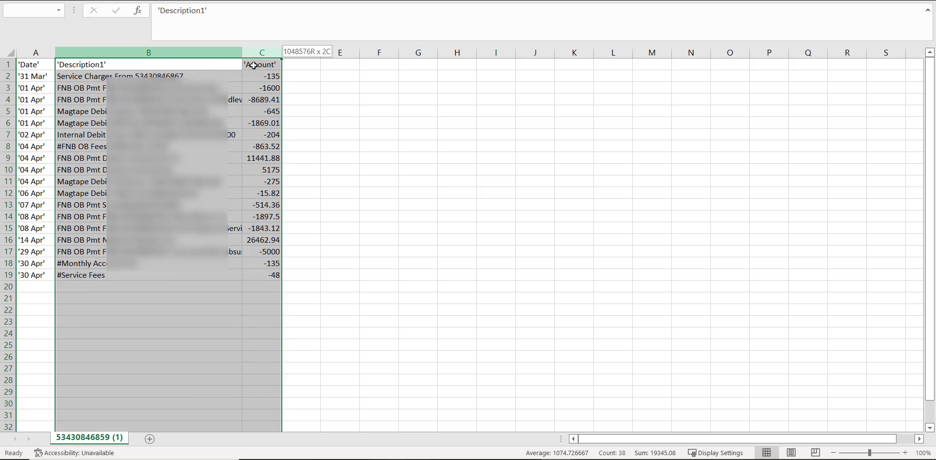
{"action": "right_click", "coordinate": [183, 110]}
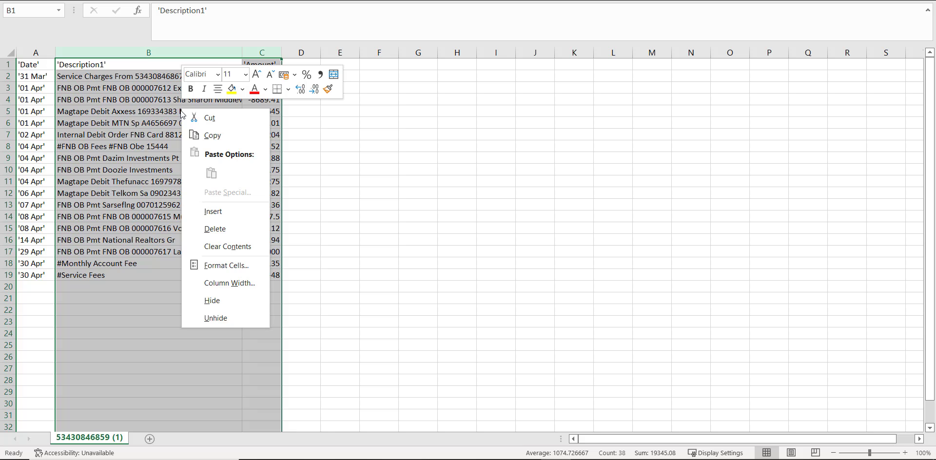
{"action": "left_click", "coordinate": [216, 210]}
{"action": "left_click", "coordinate": [506, 185]}
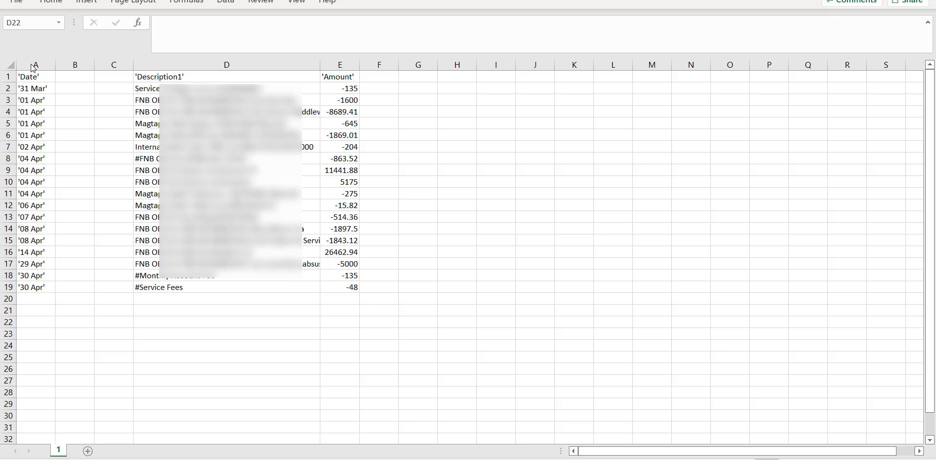
Set up Text to Columns on the date column as delimited, with an apostrophe as the only delimiter and as the text qualifier.
{"action": "left_click", "coordinate": [31, 63]}
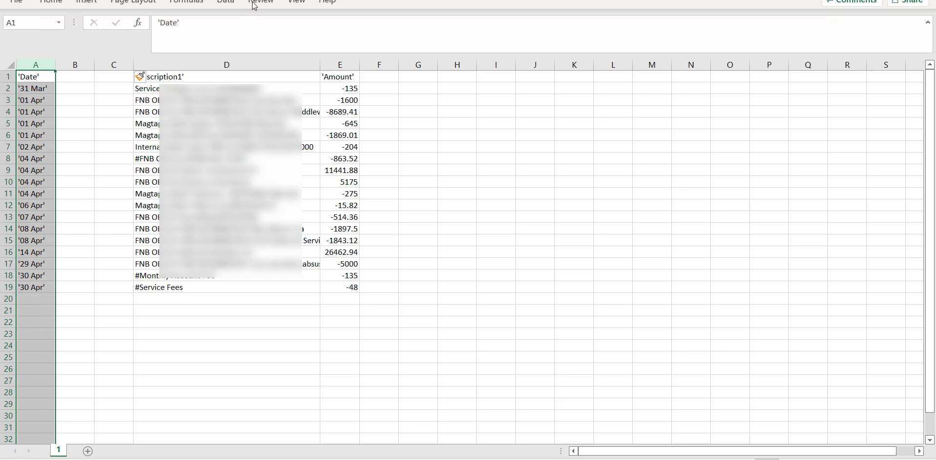
{"action": "left_click", "coordinate": [223, 5]}
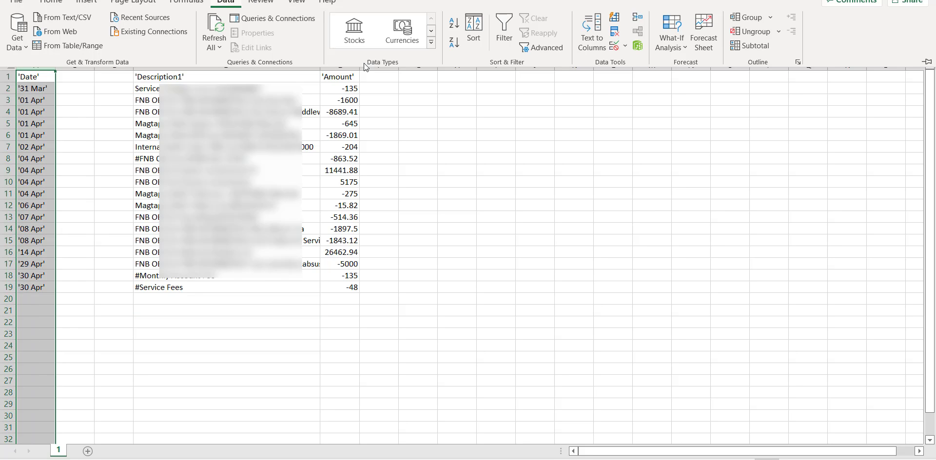
{"action": "left_click", "coordinate": [592, 35]}
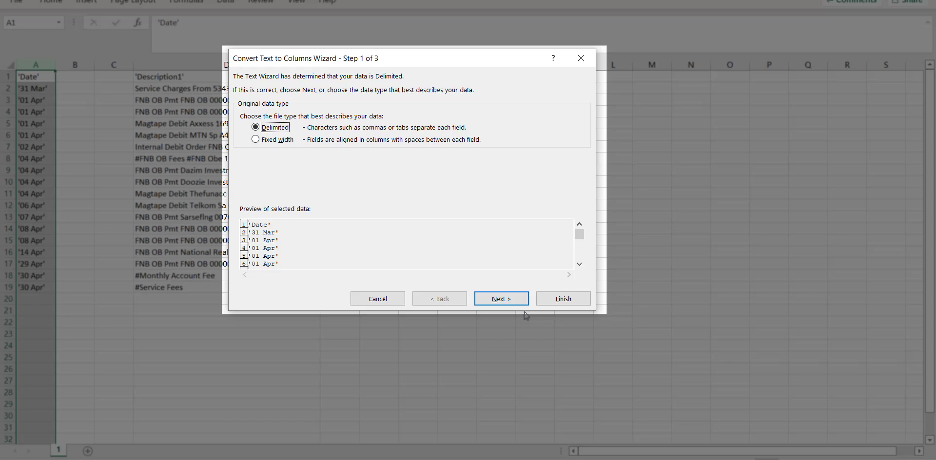
{"action": "left_click", "coordinate": [509, 300]}
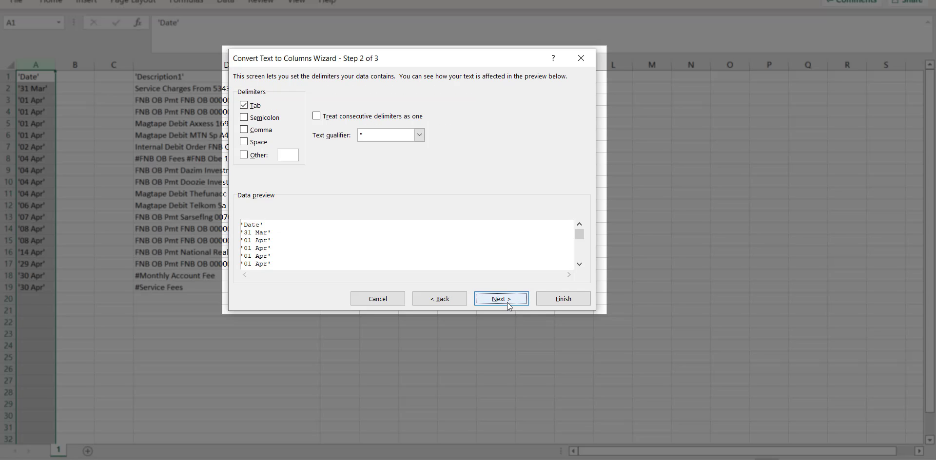
{"action": "left_click", "coordinate": [244, 155]}
{"action": "type", "text": "'"}
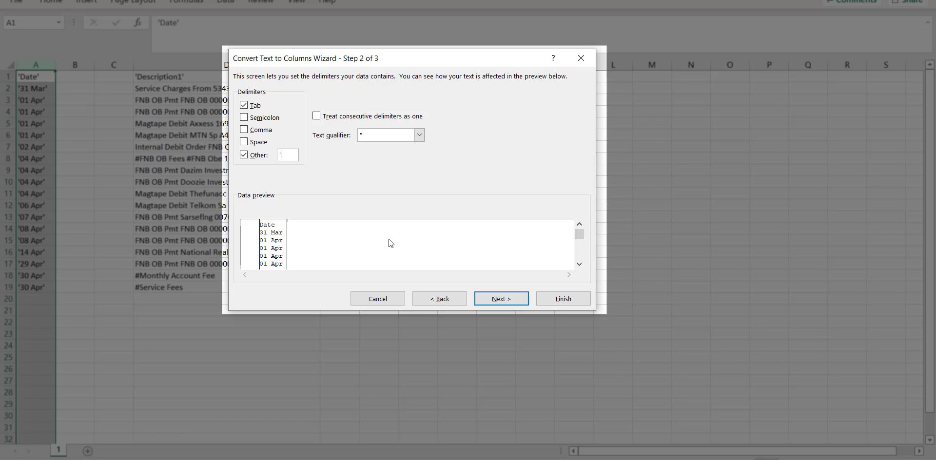
{"action": "left_click", "coordinate": [244, 106]}
{"action": "left_click", "coordinate": [423, 136]}
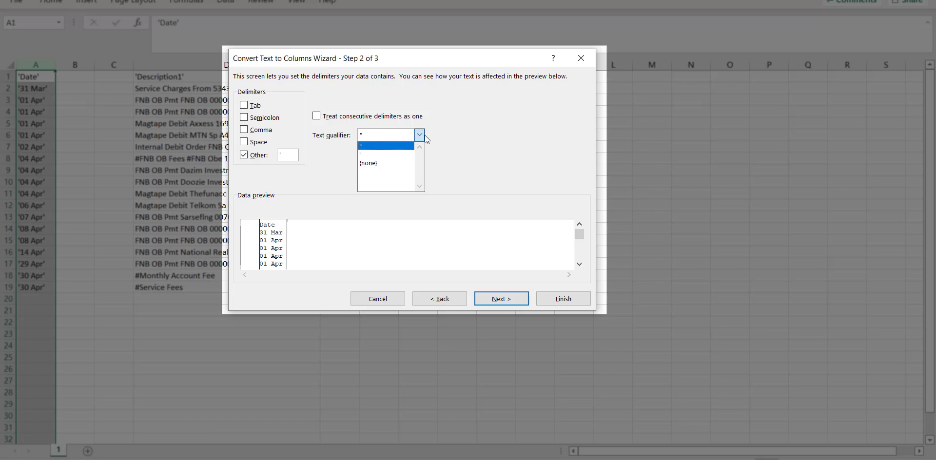
{"action": "left_click", "coordinate": [397, 154]}
{"action": "left_click", "coordinate": [503, 297]}
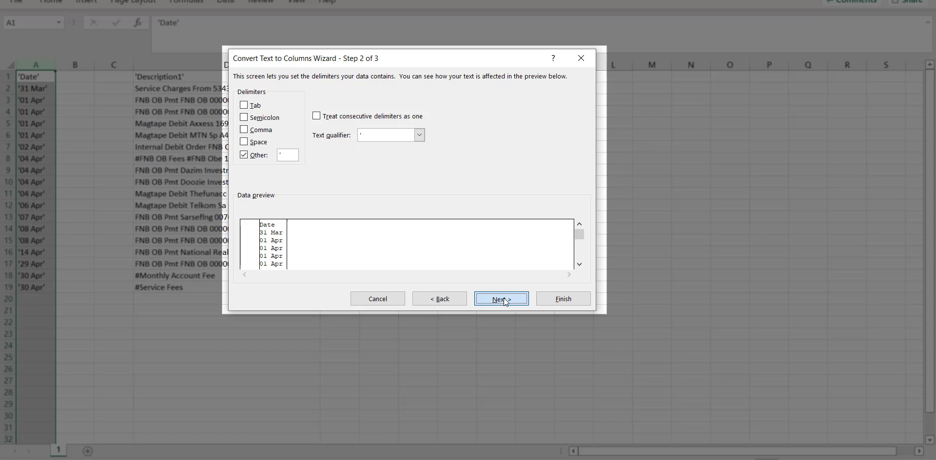
{"action": "left_click", "coordinate": [506, 300]}
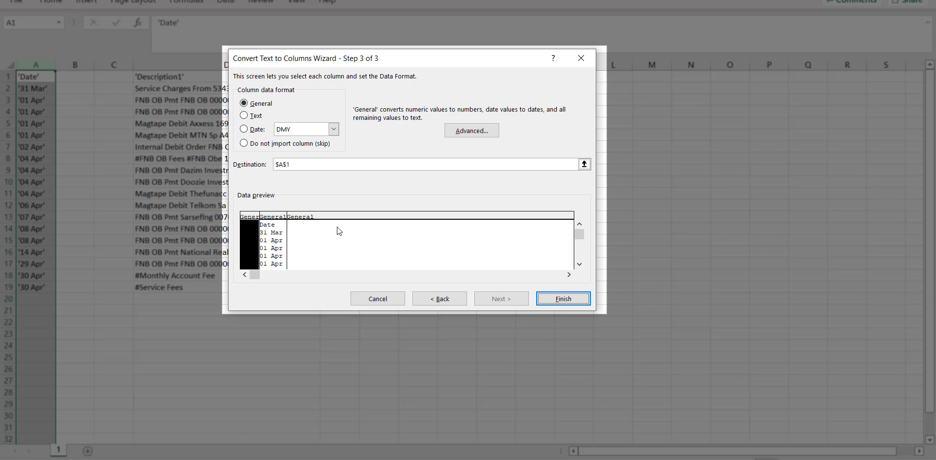
Assign the DMY date format to the second split column, the one with the dates, and finish the Text to Columns conversion.
{"action": "left_click", "coordinate": [275, 214]}
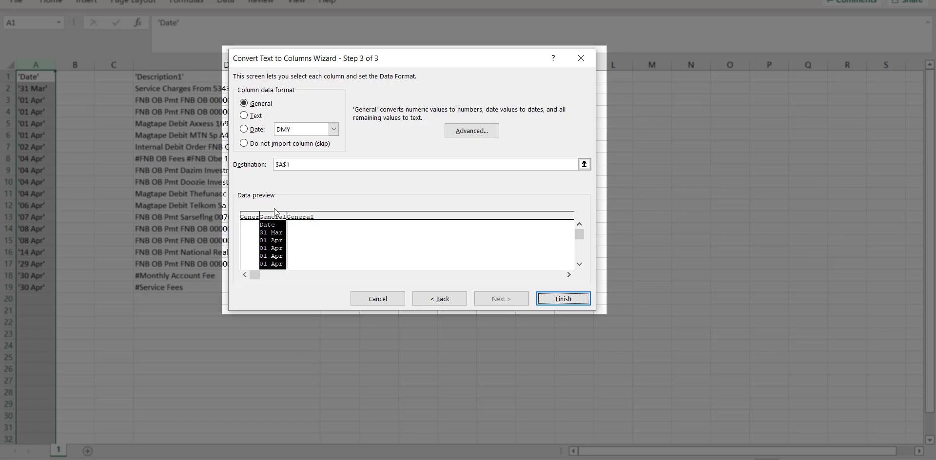
{"action": "left_click", "coordinate": [244, 130]}
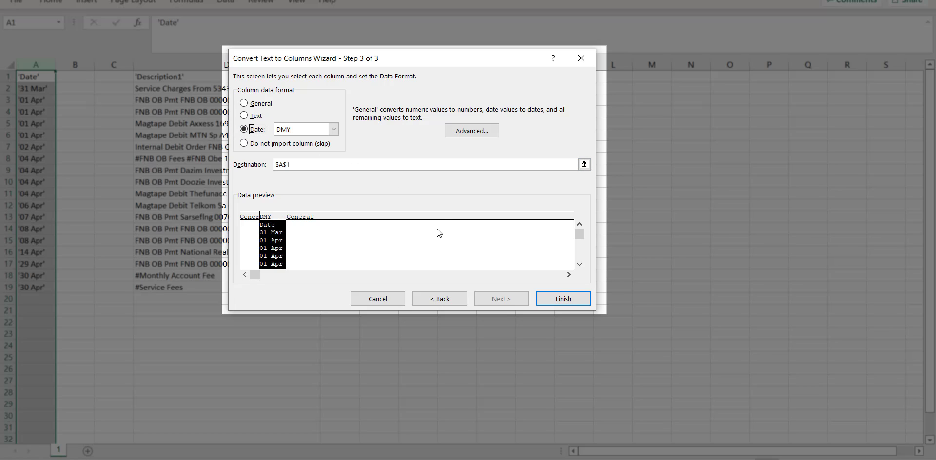
{"action": "left_click", "coordinate": [566, 299]}
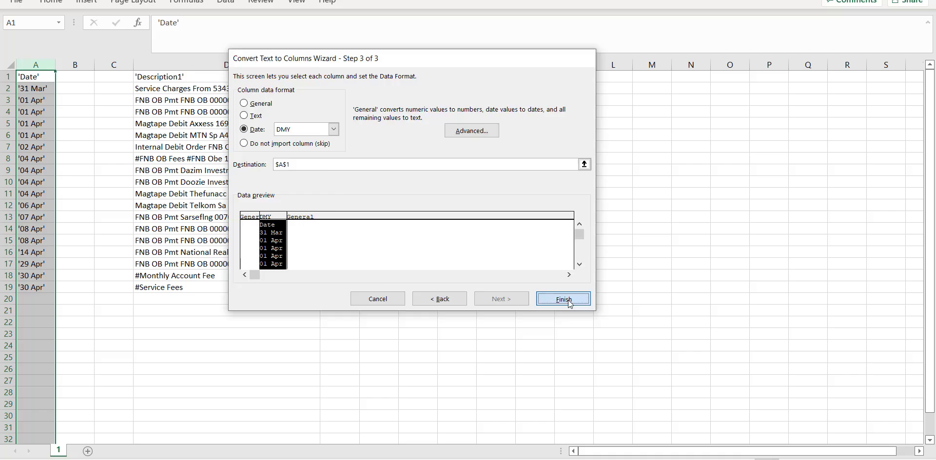
{"action": "left_click", "coordinate": [85, 112]}
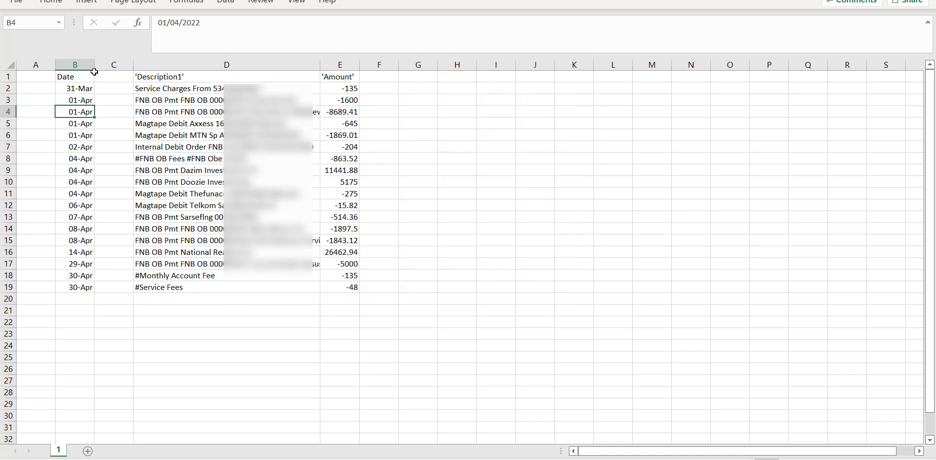
Widen column B and format the dates in B2:B19 with the custom number format dd/mm/yyyy.
{"action": "left_click_drag", "start_coordinate": [94, 65], "coordinate": [110, 65]}
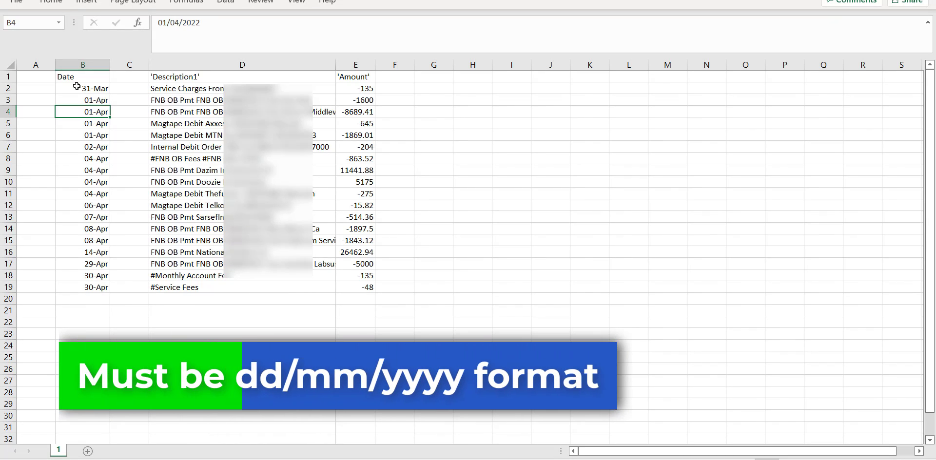
{"action": "left_click_drag", "start_coordinate": [77, 87], "coordinate": [80, 287]}
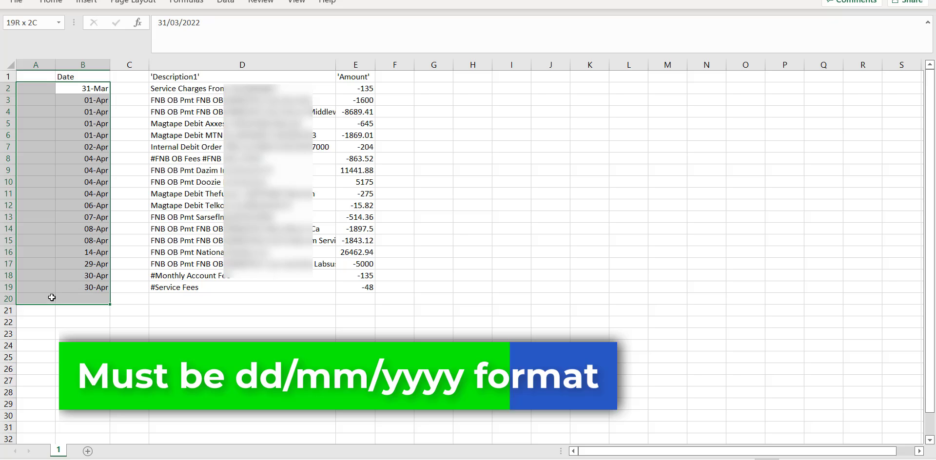
{"action": "right_click", "coordinate": [92, 217]}
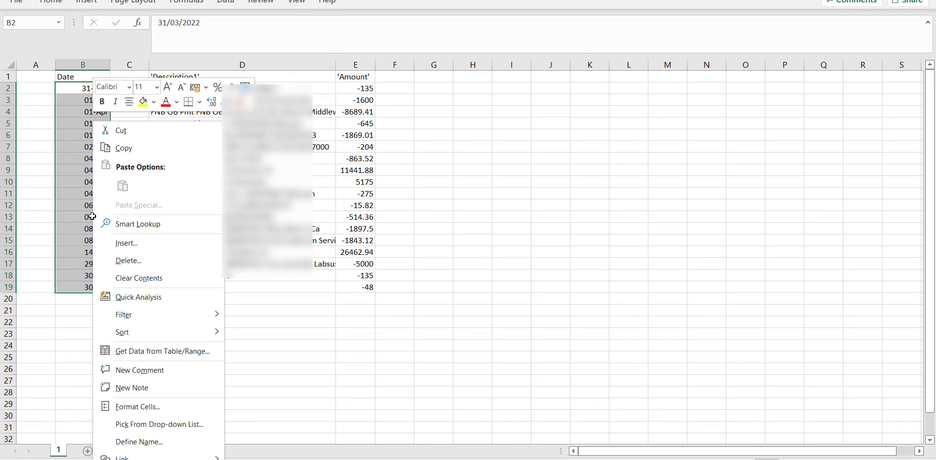
{"action": "left_click", "coordinate": [154, 408]}
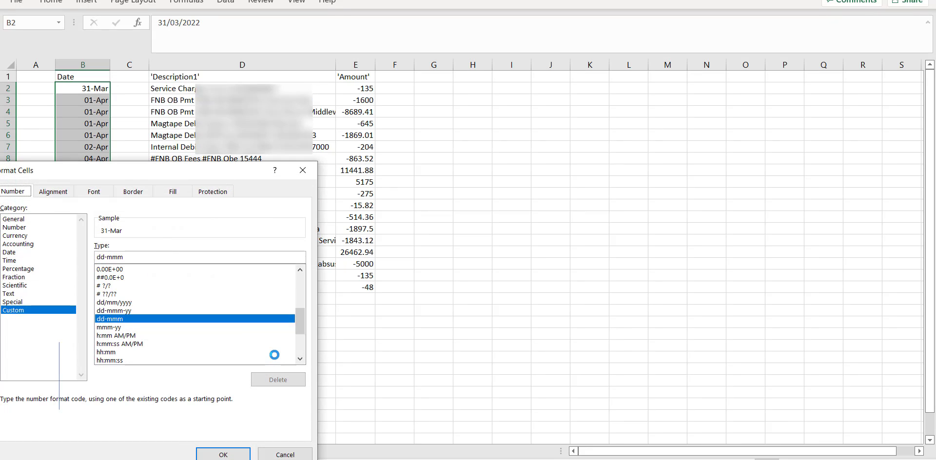
{"action": "left_click", "coordinate": [114, 303]}
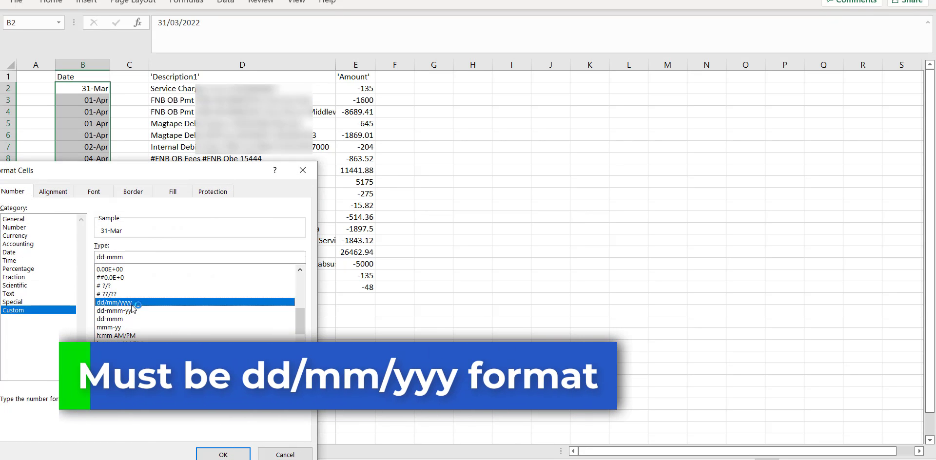
{"action": "left_click_drag", "start_coordinate": [165, 167], "coordinate": [332, 131]}
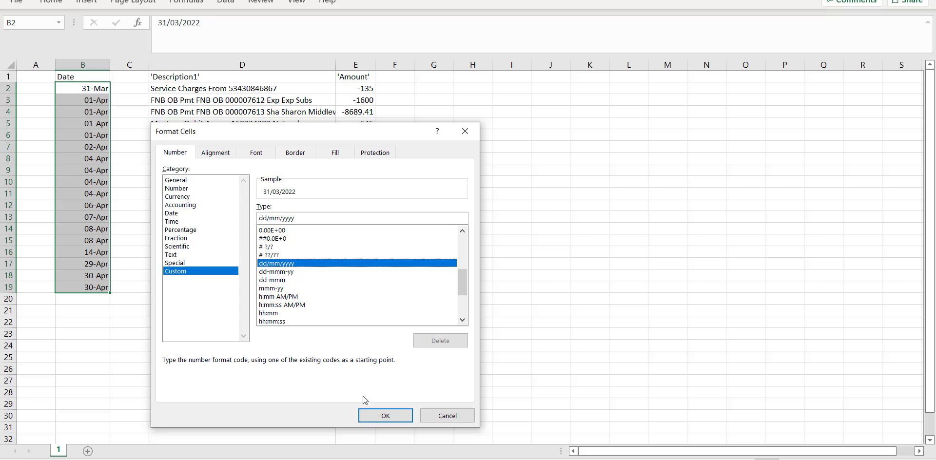
{"action": "left_click", "coordinate": [379, 412]}
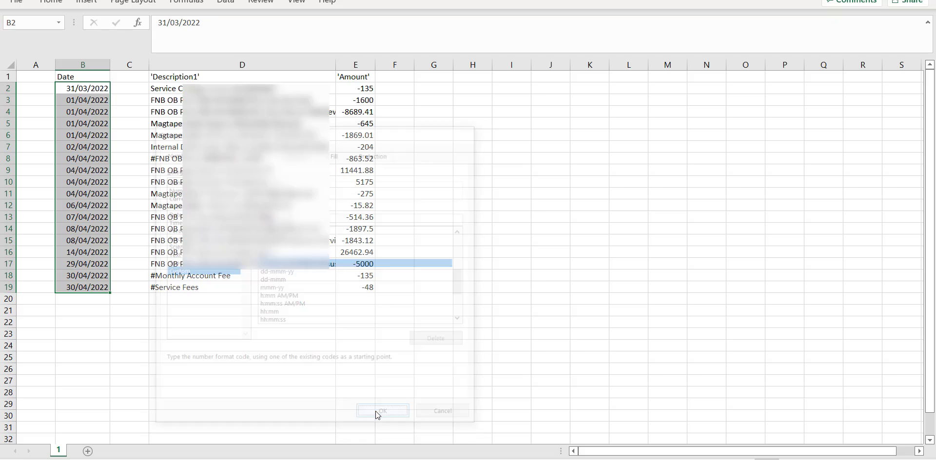
Delete the empty column A in front of the dates.
{"action": "right_click", "coordinate": [23, 65]}
{"action": "left_click", "coordinate": [56, 186]}
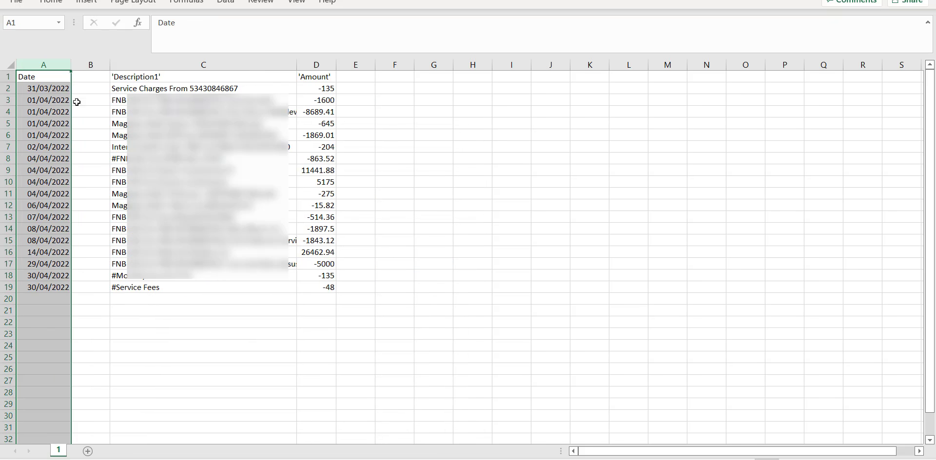
Delete the empty column B between the dates and the descriptions.
{"action": "left_click", "coordinate": [85, 65]}
{"action": "right_click", "coordinate": [85, 66]}
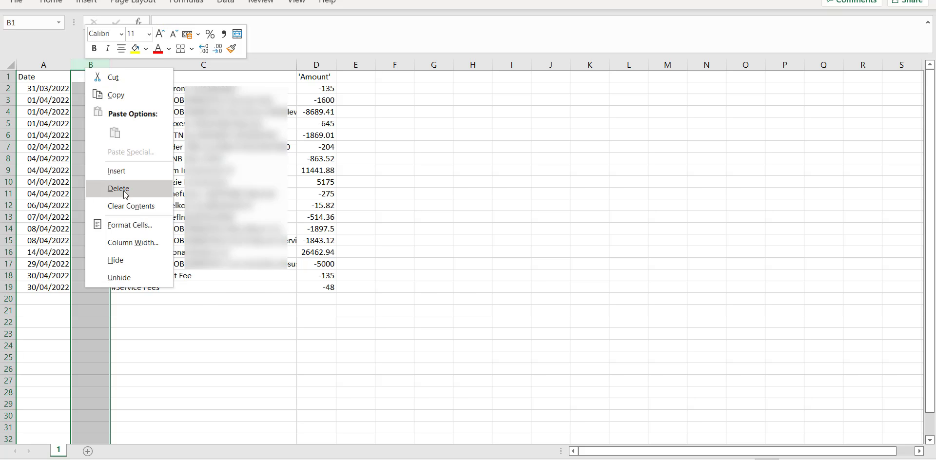
{"action": "left_click", "coordinate": [117, 186]}
{"action": "left_click", "coordinate": [423, 200]}
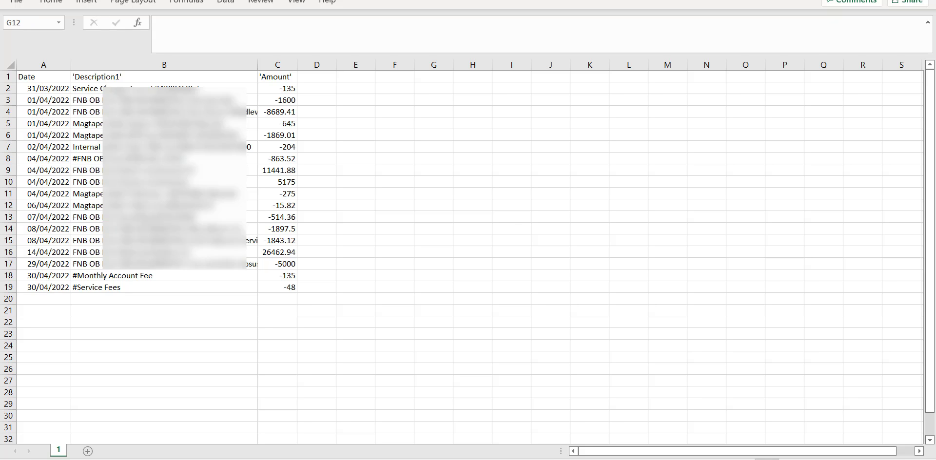
Switch to Sage Accounting in the browser and open the bank statement file import details on the Banking page.
{"action": "mouse_move", "coordinate": [465, 458]}
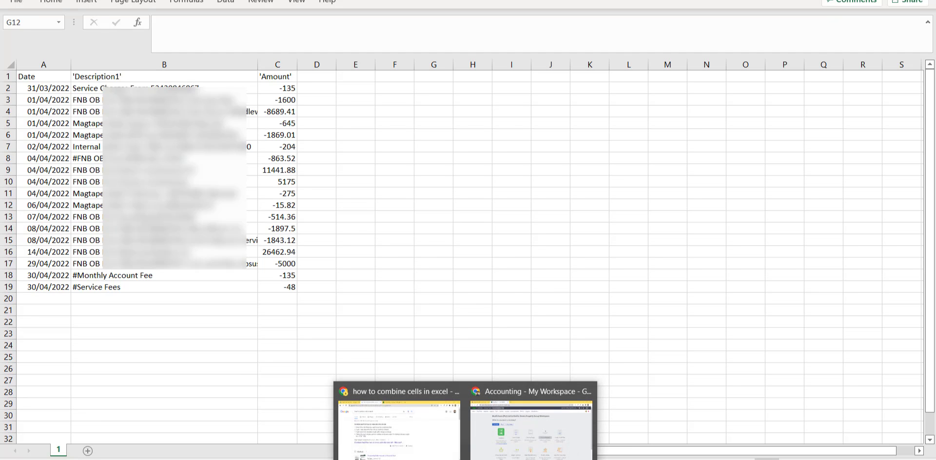
{"action": "left_click", "coordinate": [531, 428]}
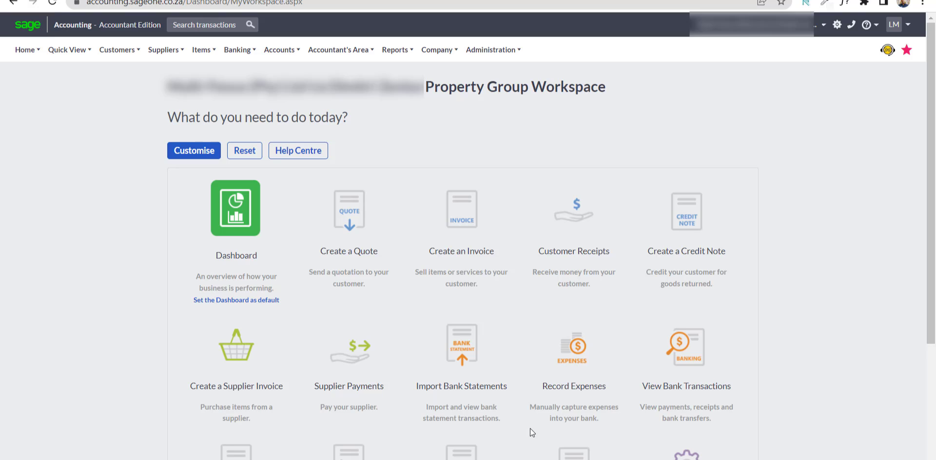
{"action": "left_click", "coordinate": [471, 399]}
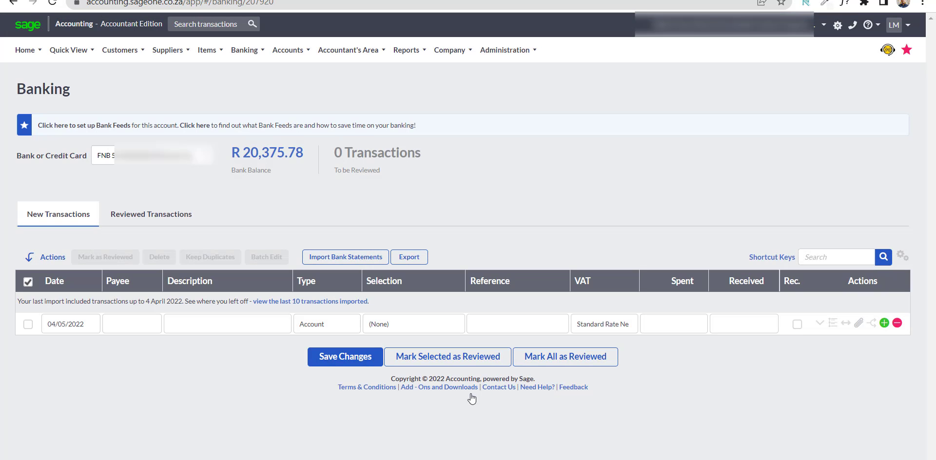
{"action": "left_click", "coordinate": [315, 258]}
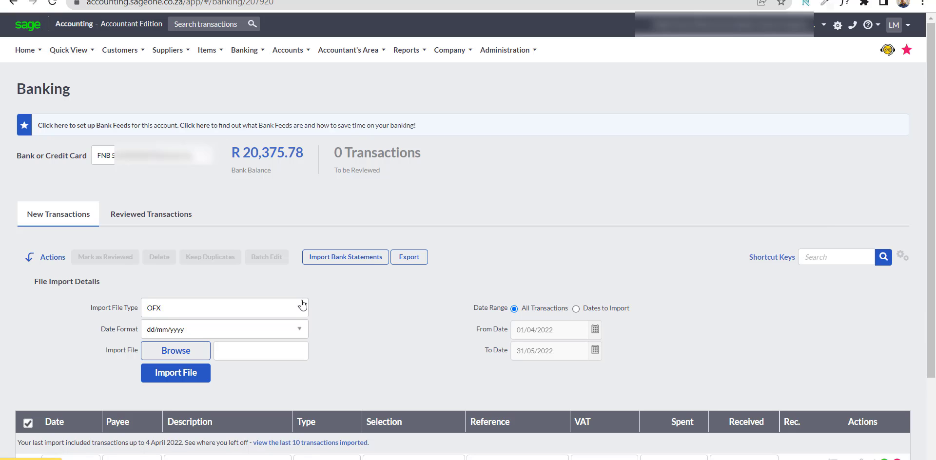
Try to import the cleaned bank statement file from the Downloads folder with CSV as the import file type.
{"action": "left_click", "coordinate": [302, 309]}
{"action": "left_click", "coordinate": [245, 359]}
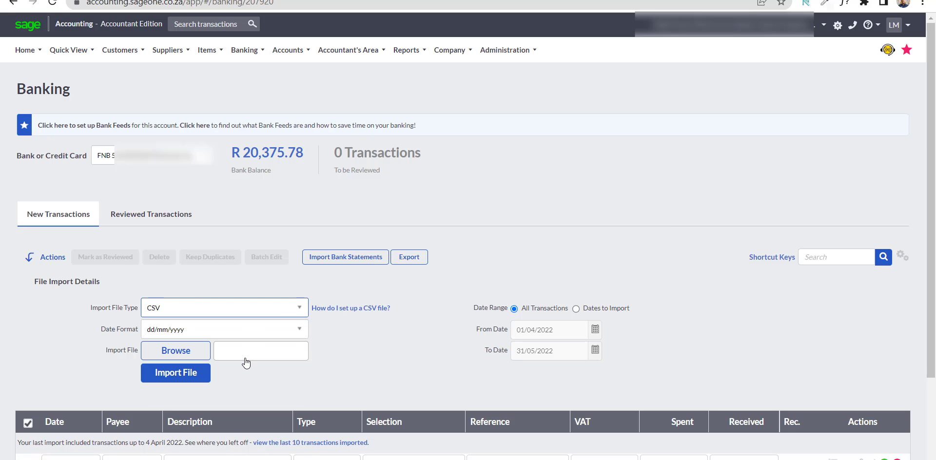
{"action": "left_click", "coordinate": [200, 357]}
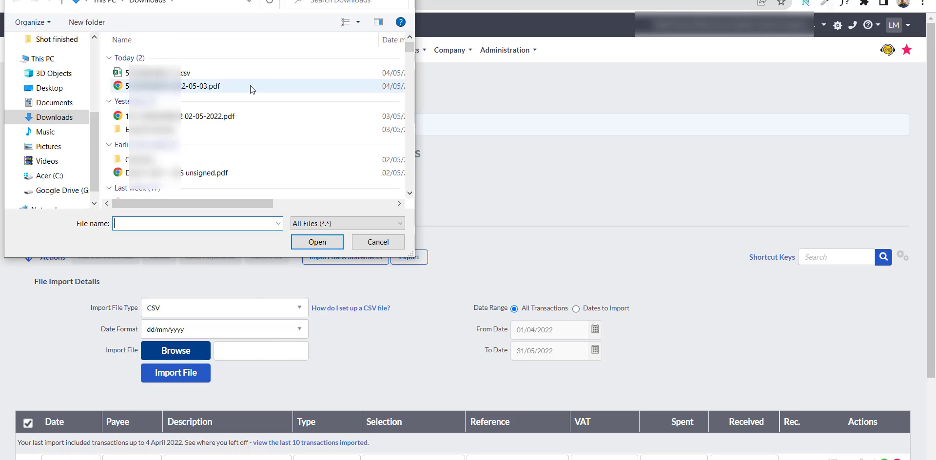
{"action": "left_click", "coordinate": [234, 73]}
{"action": "key", "text": "Return"}
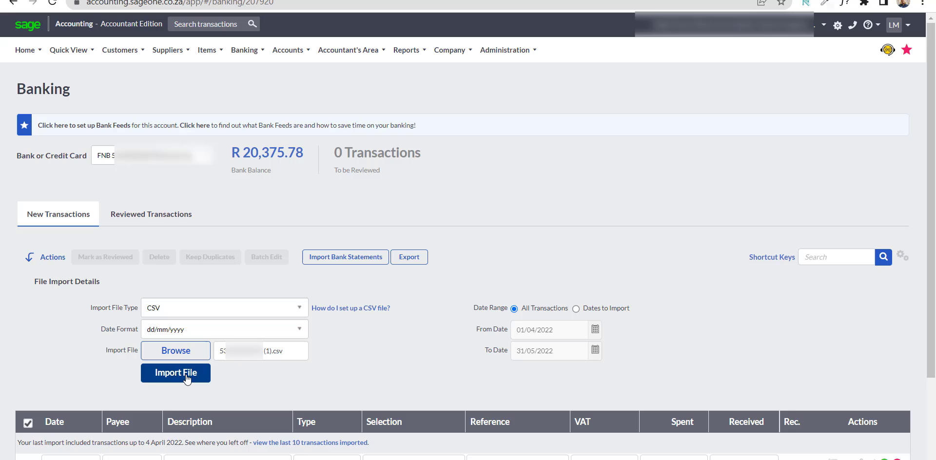
{"action": "left_click", "coordinate": [170, 373]}
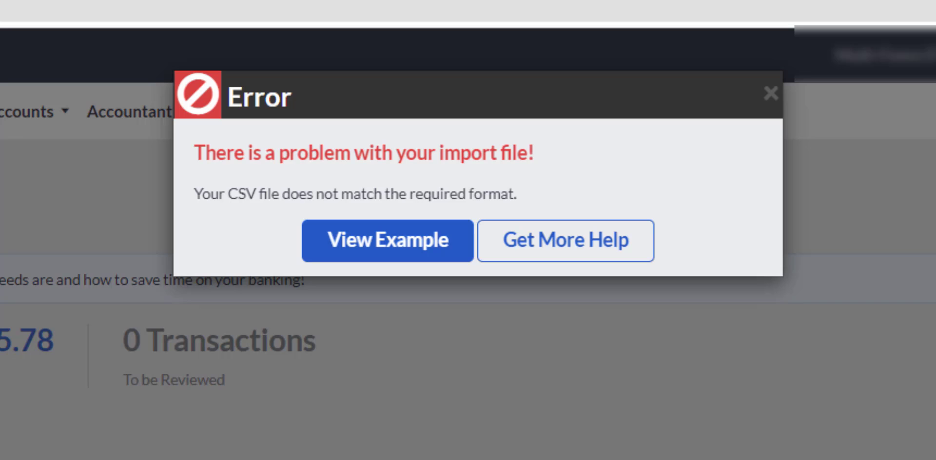
View the import example help, download the example CSV file and open it in Excel.
{"action": "left_click", "coordinate": [405, 257]}
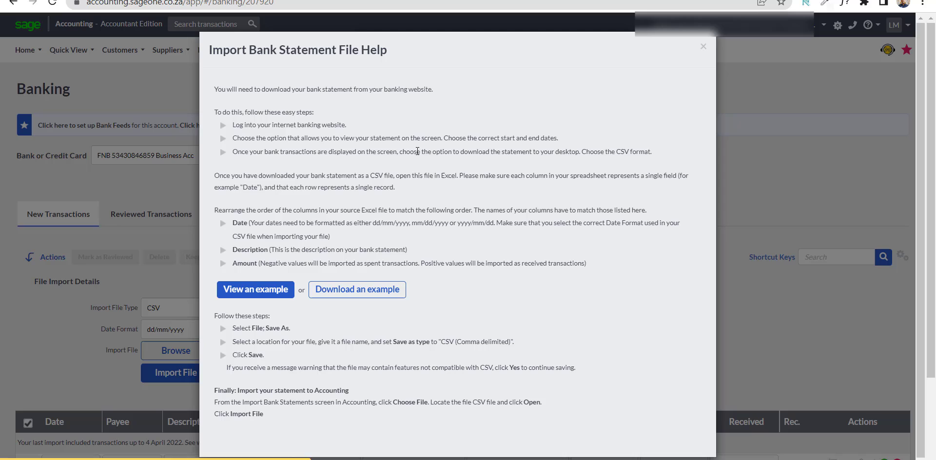
{"action": "left_click", "coordinate": [367, 286]}
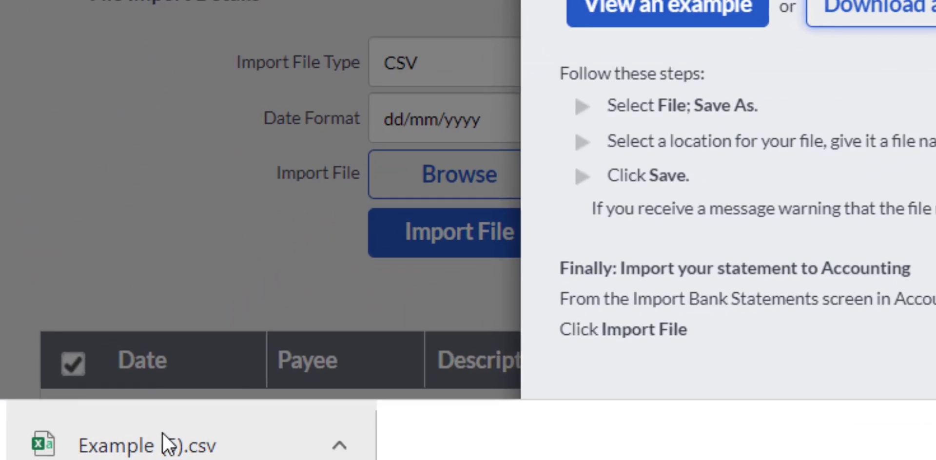
{"action": "left_click", "coordinate": [60, 455]}
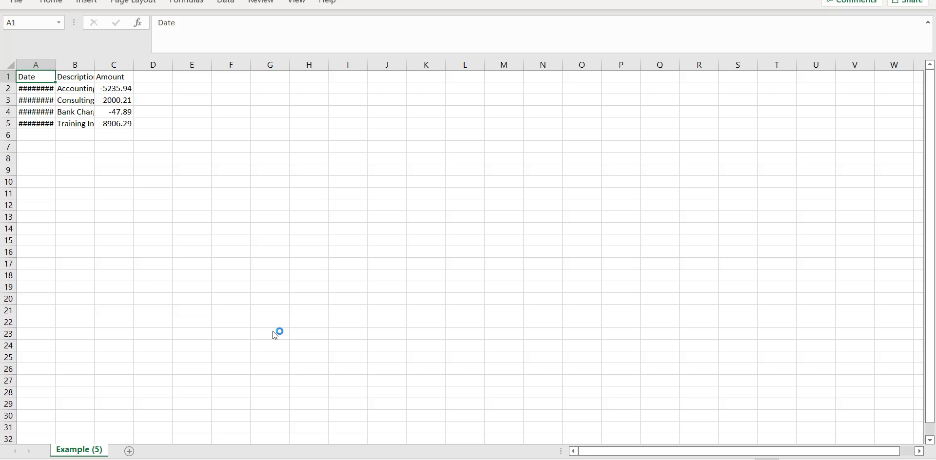
Fit the widths of the example's Date and Description columns and clear the sample rows in A2:D5, keeping the headers.
{"action": "double_click", "coordinate": [55, 65]}
{"action": "double_click", "coordinate": [102, 64]}
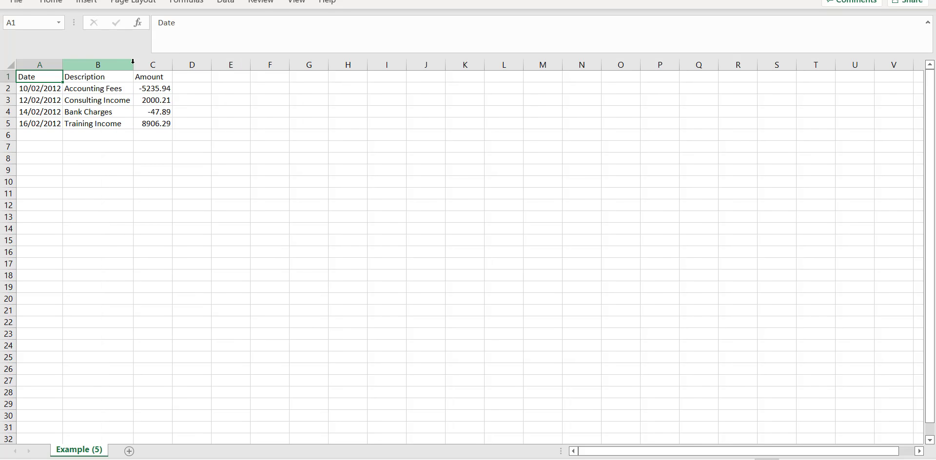
{"action": "left_click", "coordinate": [152, 146]}
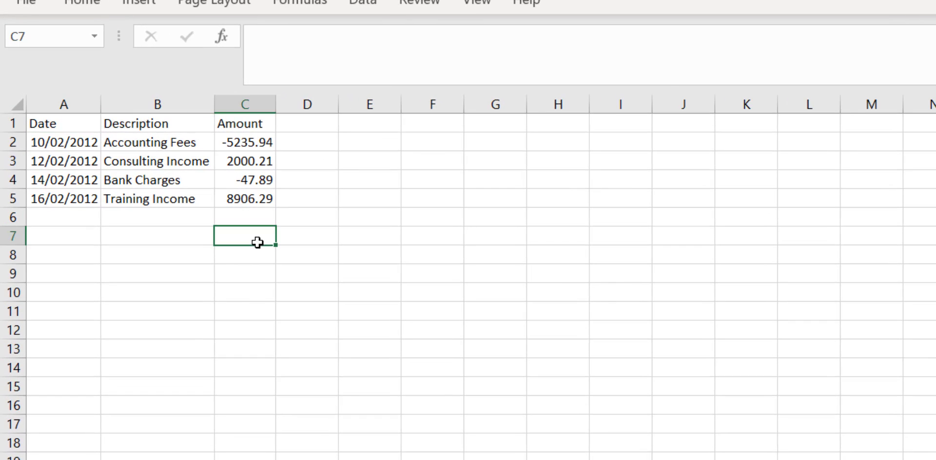
{"action": "left_click_drag", "start_coordinate": [62, 145], "coordinate": [278, 201]}
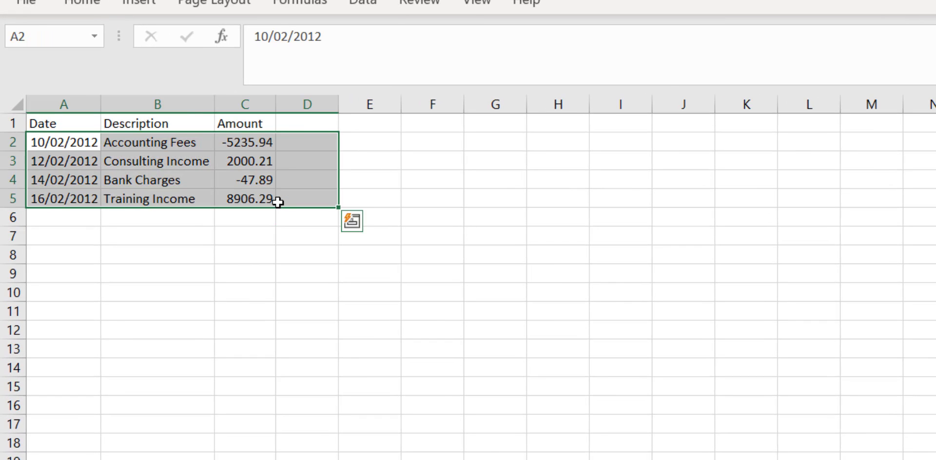
{"action": "key", "text": "Delete"}
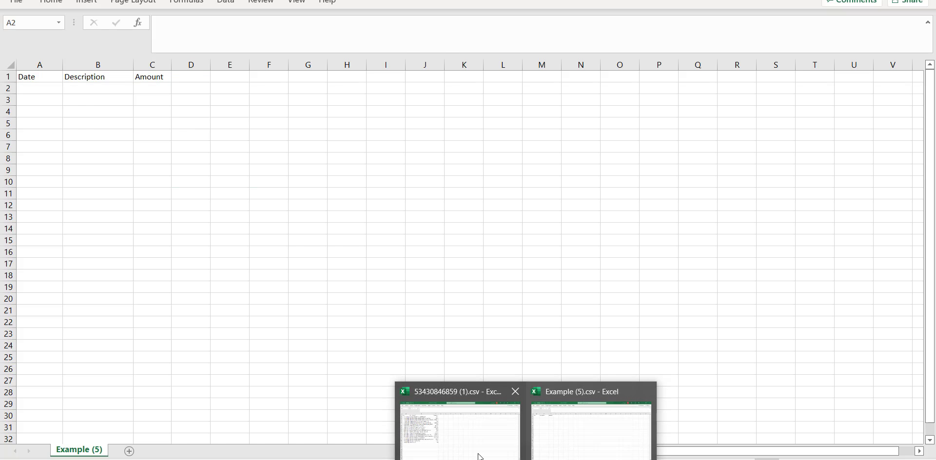
Copy A2:C19 from the cleaned bank statement workbook and paste it into the example file starting at A2.
{"action": "left_click", "coordinate": [479, 452]}
{"action": "left_click_drag", "start_coordinate": [146, 113], "coordinate": [141, 101]}
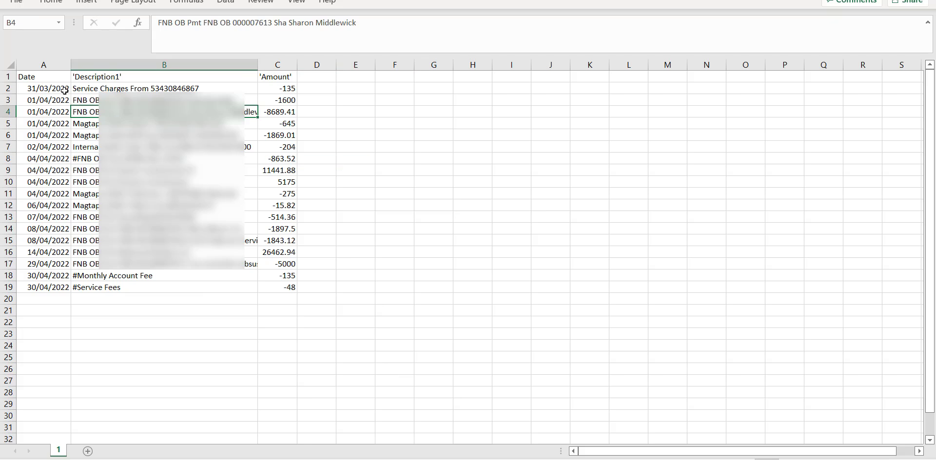
{"action": "left_click_drag", "start_coordinate": [63, 89], "coordinate": [270, 289]}
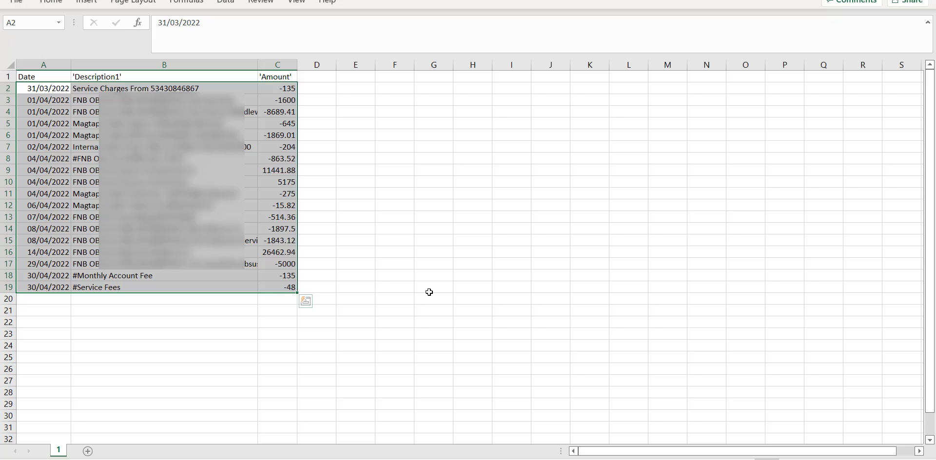
{"action": "key", "text": "ctrl+c"}
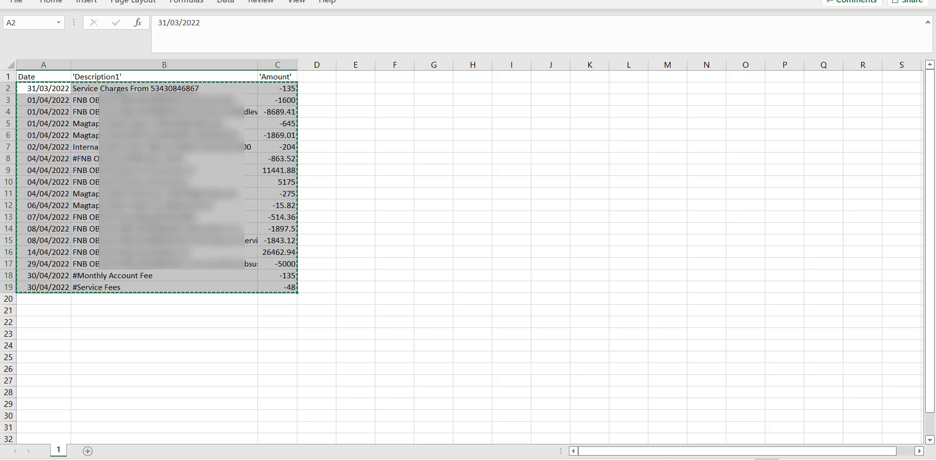
{"action": "left_click", "coordinate": [591, 442]}
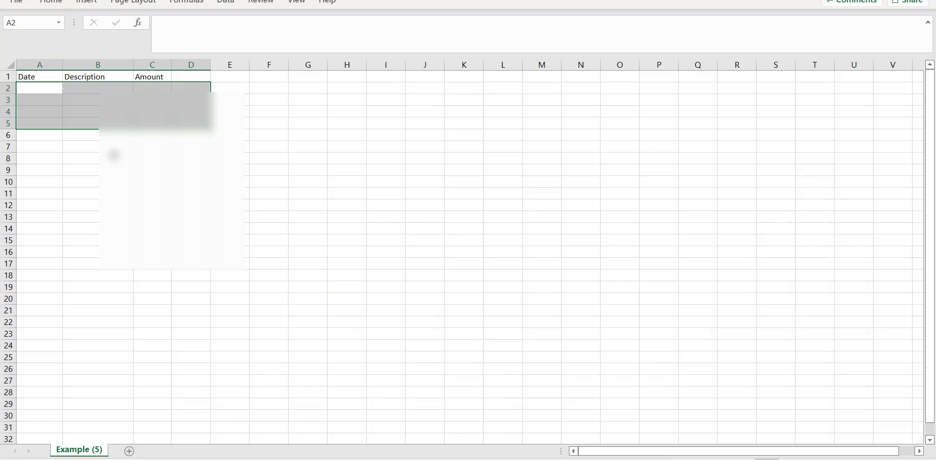
{"action": "left_click", "coordinate": [41, 87]}
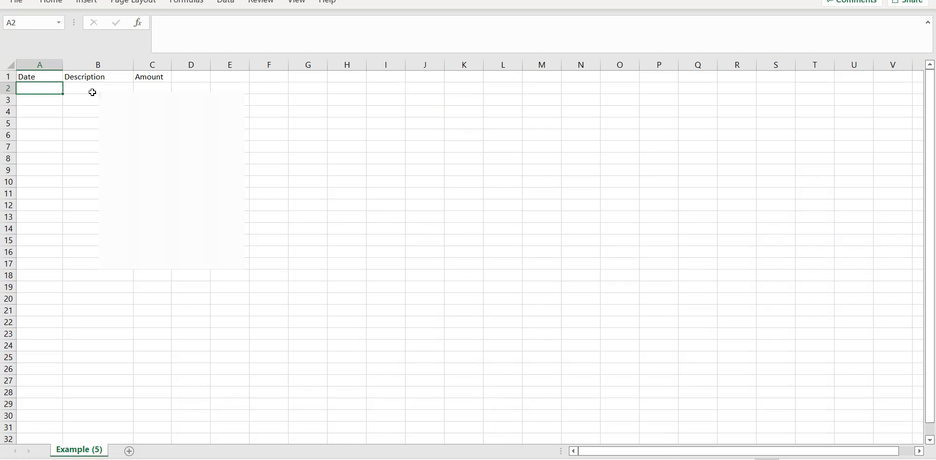
{"action": "key", "text": "ctrl+v"}
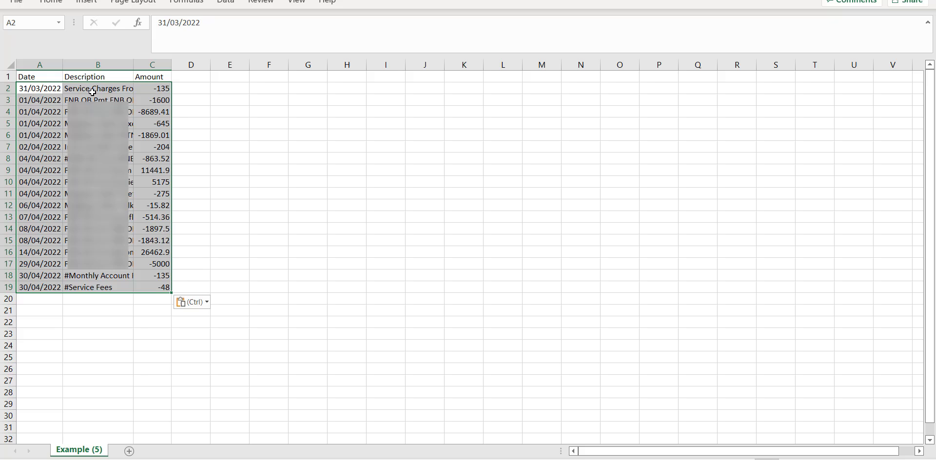
Save the example file in Downloads as a comma-delimited CSV named Youtube video example.
{"action": "key", "text": "alt"}
{"action": "key", "text": "f"}
{"action": "left_click", "coordinate": [51, 158]}
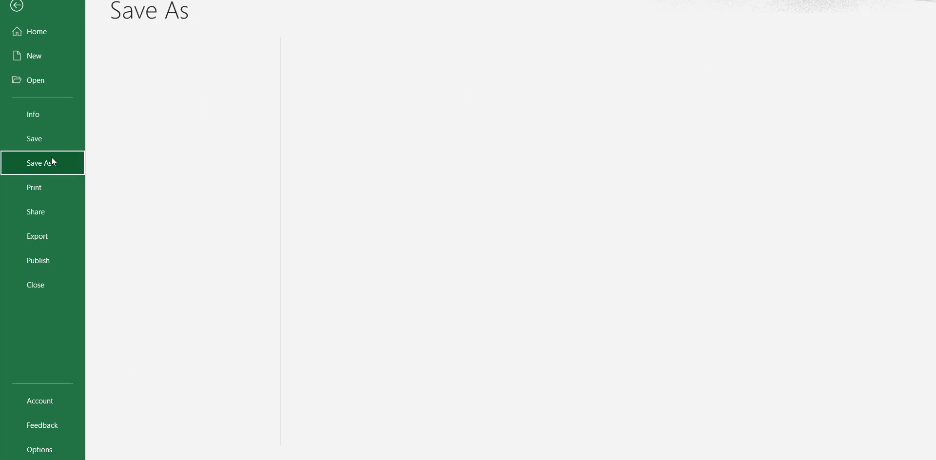
{"action": "left_click", "coordinate": [386, 62]}
{"action": "type", "text": "Yout"}
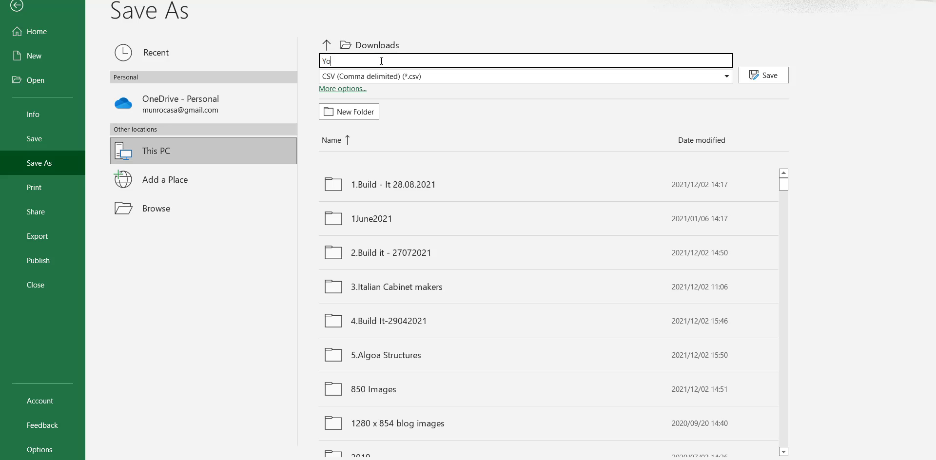
{"action": "type", "text": "ube video example"}
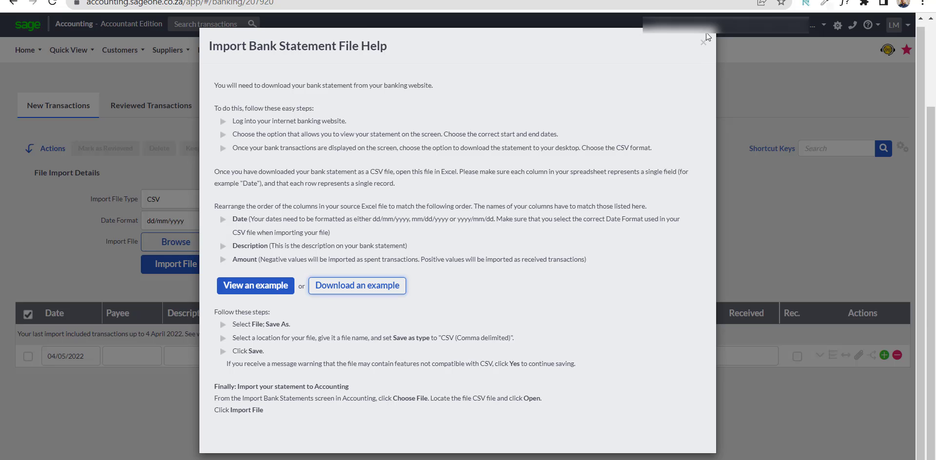
Back in Sage Accounting, close the import file help and the import error message.
{"action": "left_click", "coordinate": [703, 42]}
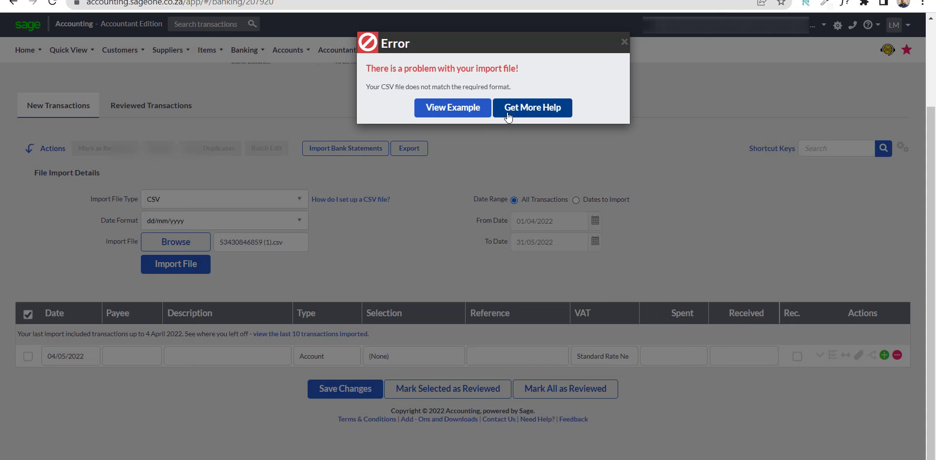
{"action": "scroll", "coordinate": [610, 48], "scroll_direction": "up", "scroll_amount": 2}
{"action": "left_click", "coordinate": [623, 41]}
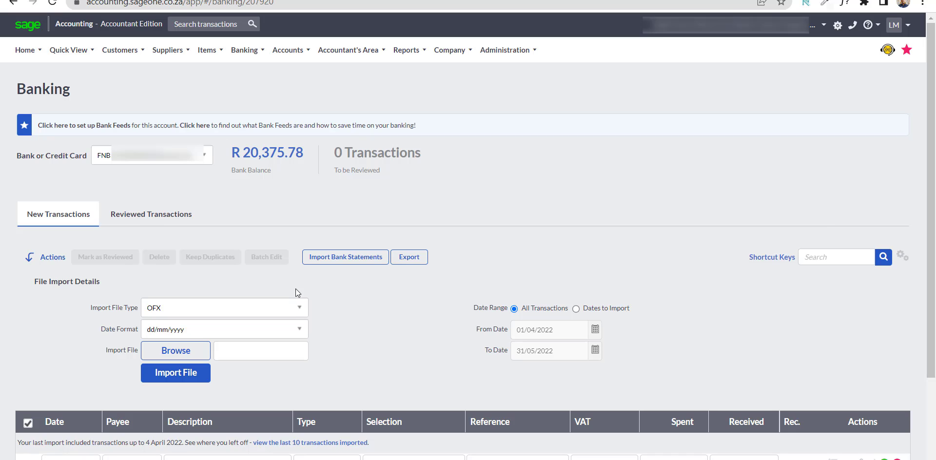
Set the import file type to CSV and import Youtube video example.csv from Downloads.
{"action": "left_click", "coordinate": [298, 307]}
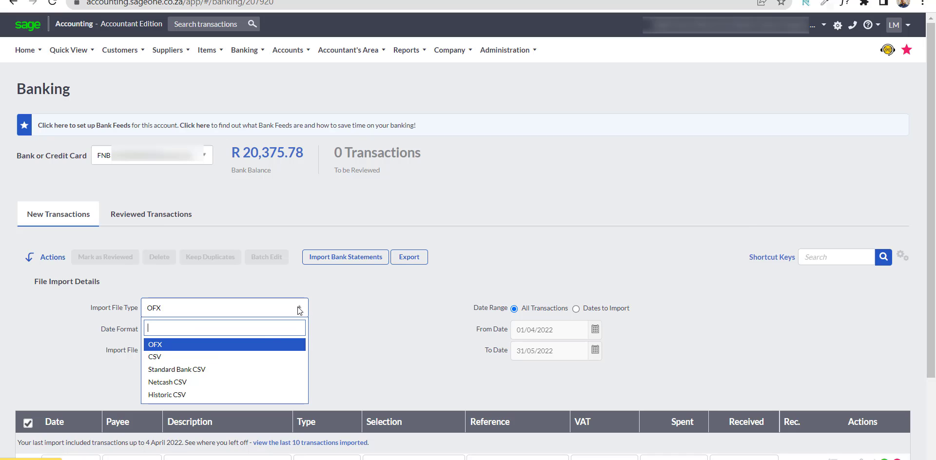
{"action": "left_click", "coordinate": [273, 357]}
{"action": "scroll", "coordinate": [282, 340], "scroll_direction": "down", "scroll_amount": 2}
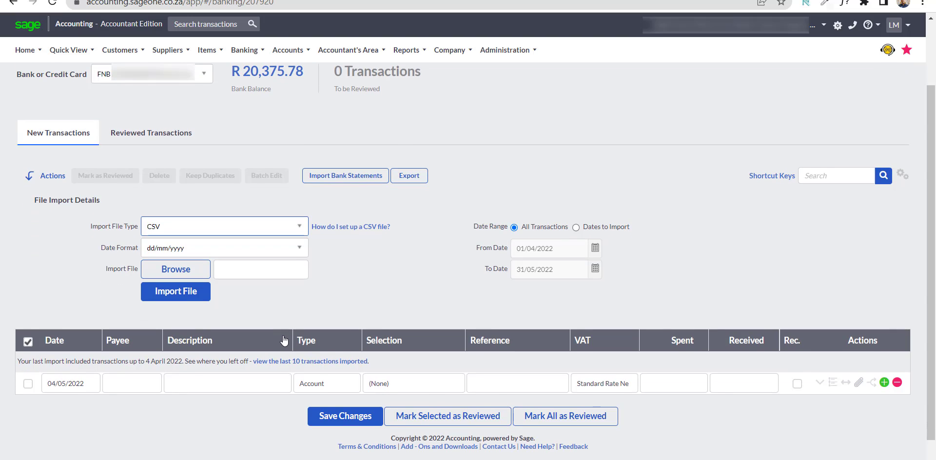
{"action": "left_click", "coordinate": [189, 268]}
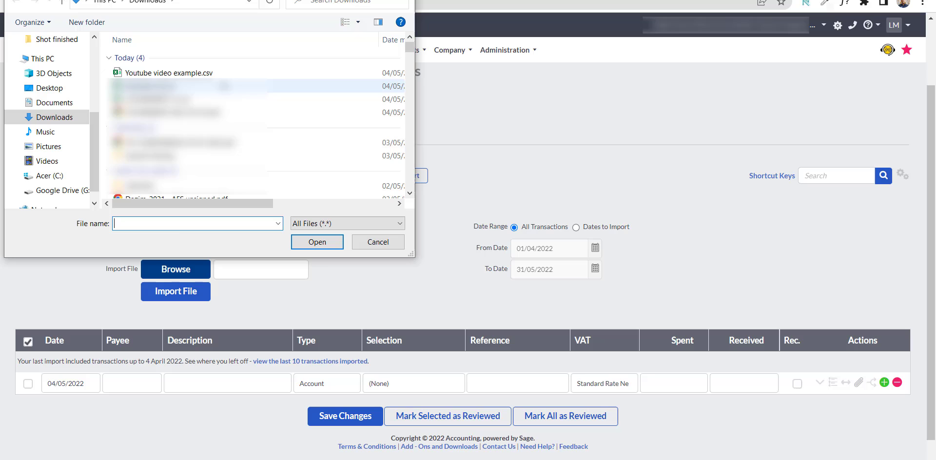
{"action": "left_click", "coordinate": [220, 69]}
{"action": "left_click", "coordinate": [320, 237]}
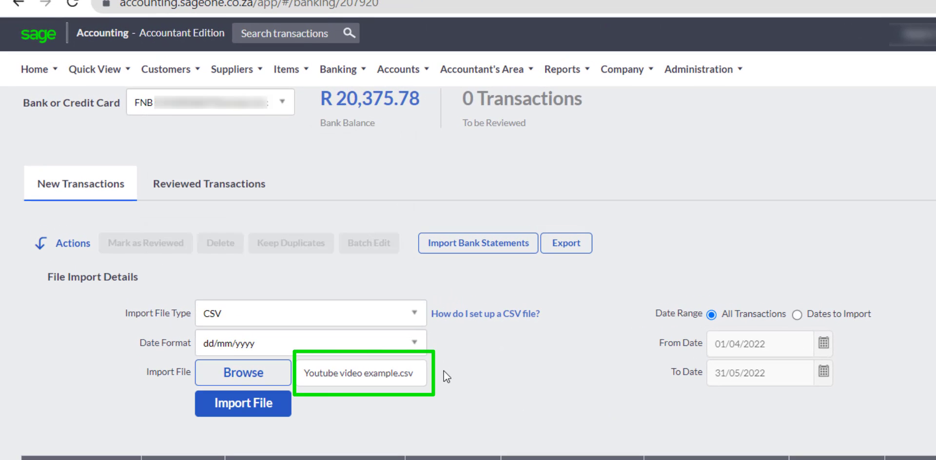
{"action": "left_click", "coordinate": [267, 409]}
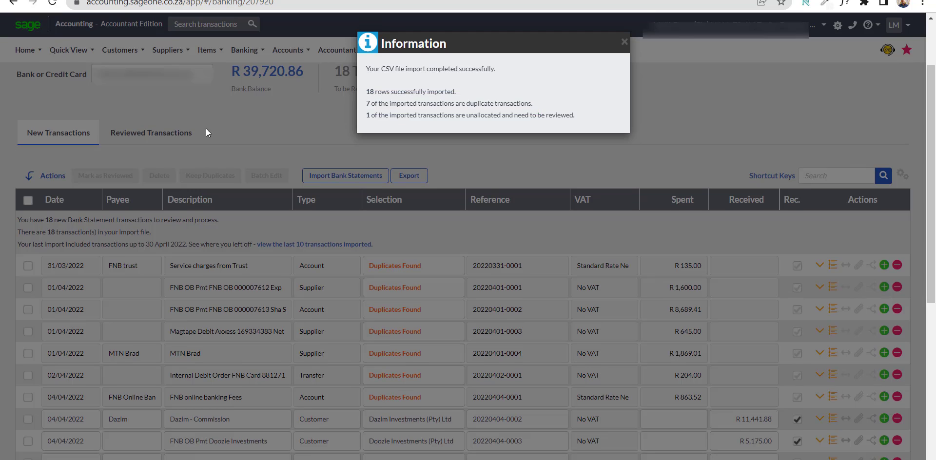
Dismiss the import message and look through the imported bank transactions and their allocations.
{"action": "left_click", "coordinate": [624, 42]}
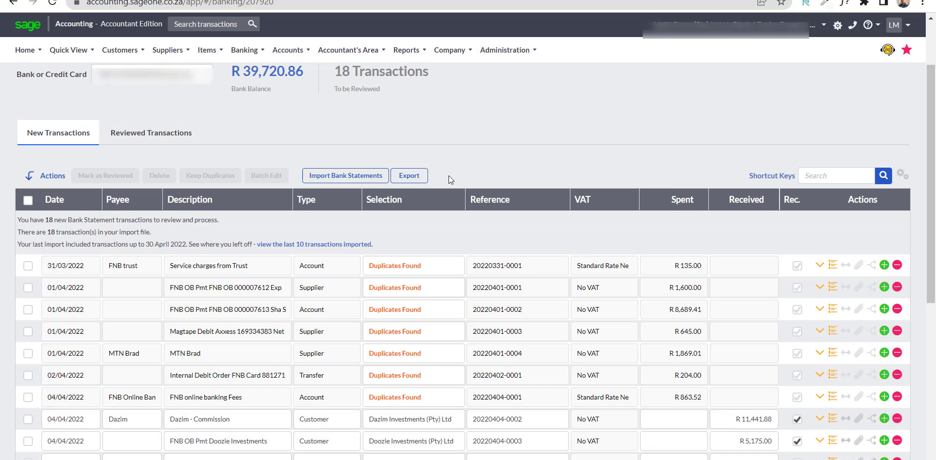
{"action": "scroll", "coordinate": [449, 176], "scroll_direction": "down", "scroll_amount": 6}
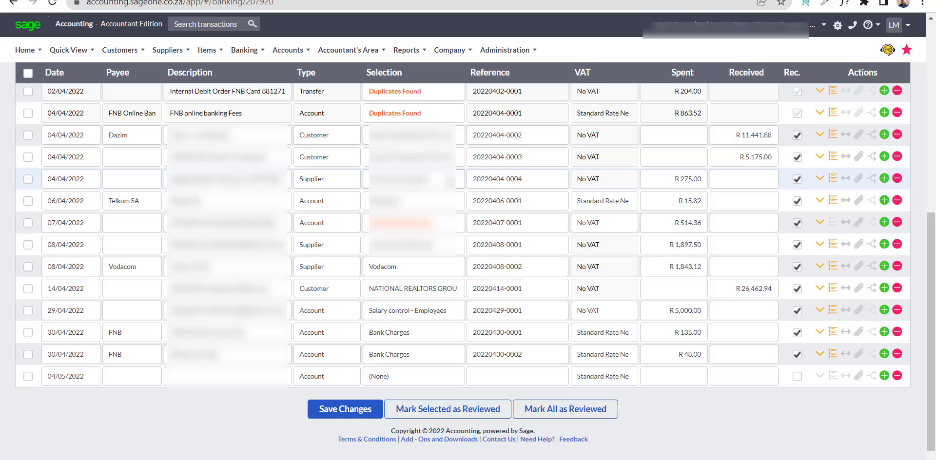
{"action": "scroll", "coordinate": [449, 176], "scroll_direction": "up", "scroll_amount": 1}
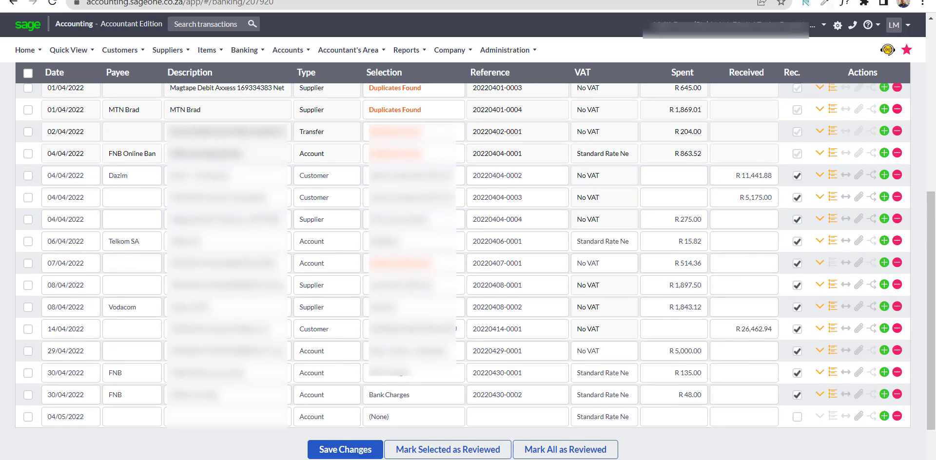